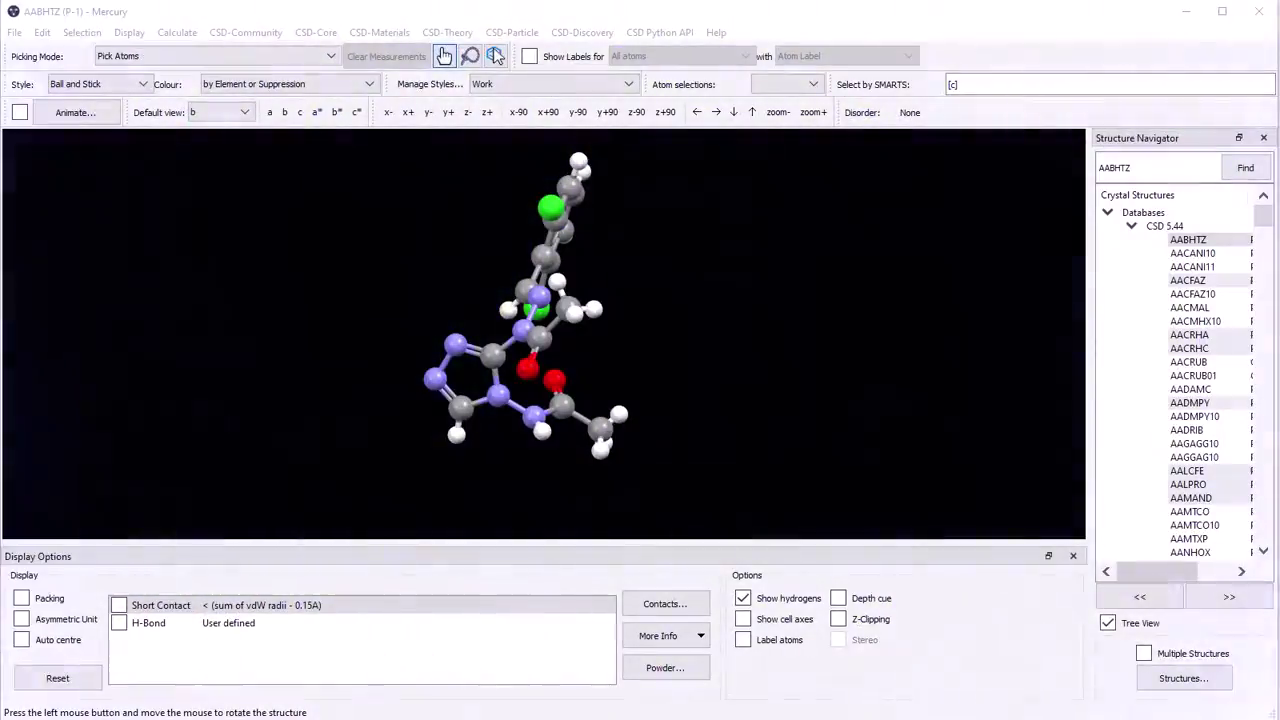
- Open the crystal structure files ABAVIJ.cif and MAHPOD.cif together
click(920, 648)
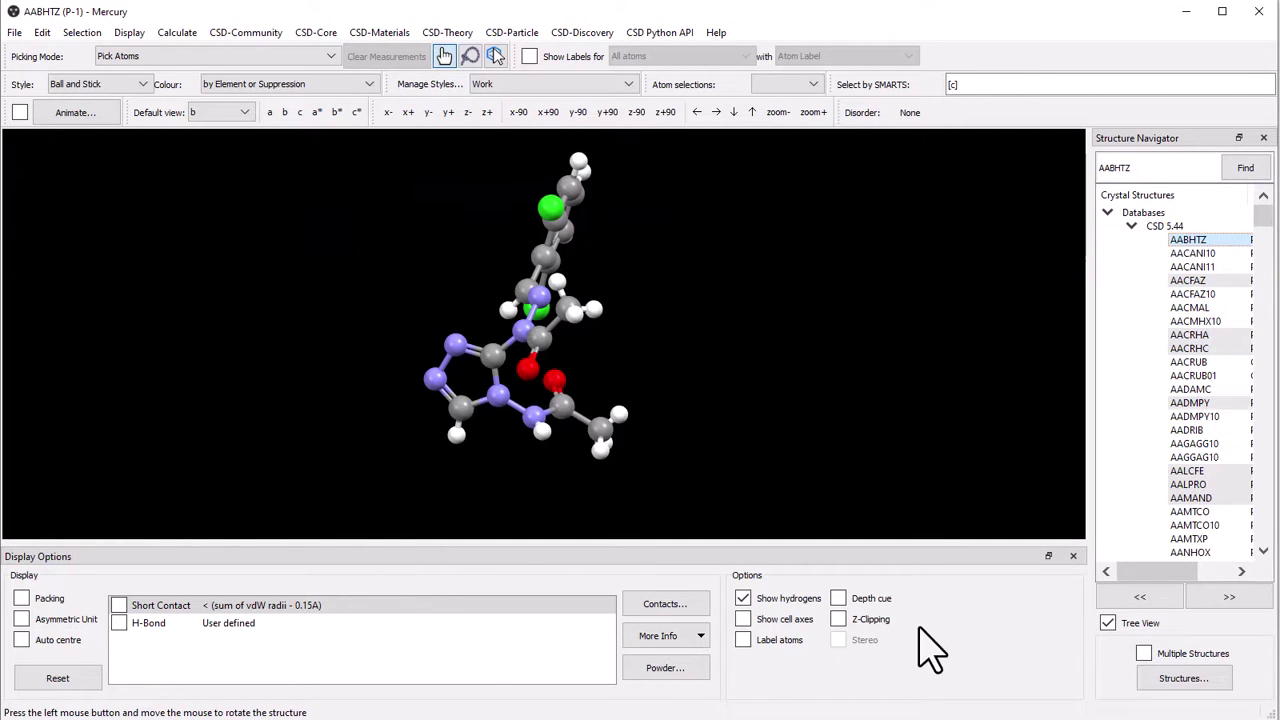
click(14, 32)
click(35, 55)
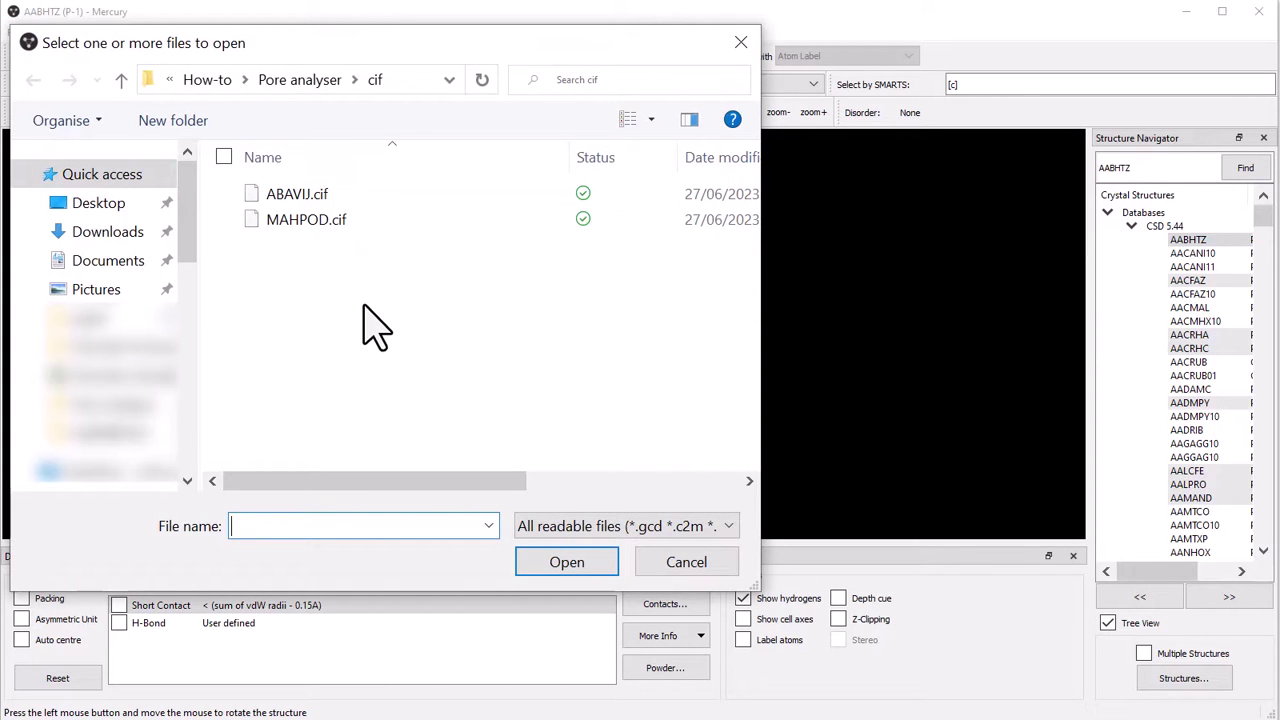
click(226, 195)
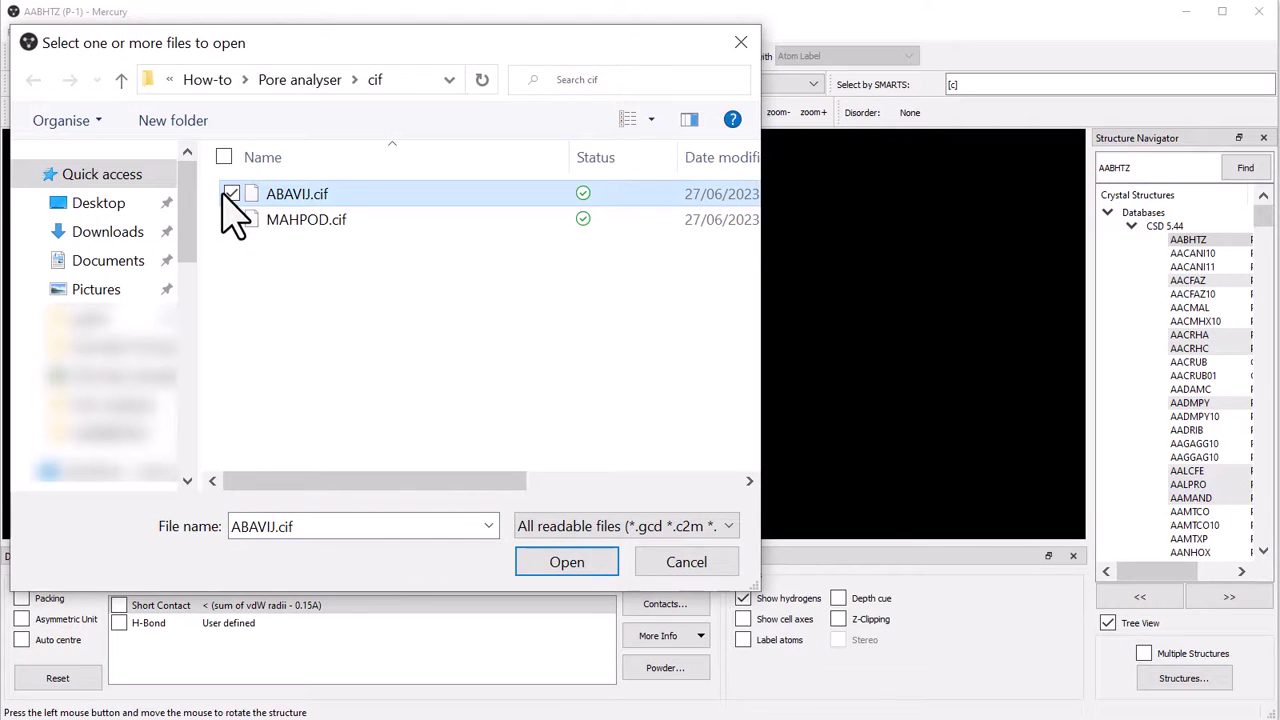
click(236, 221)
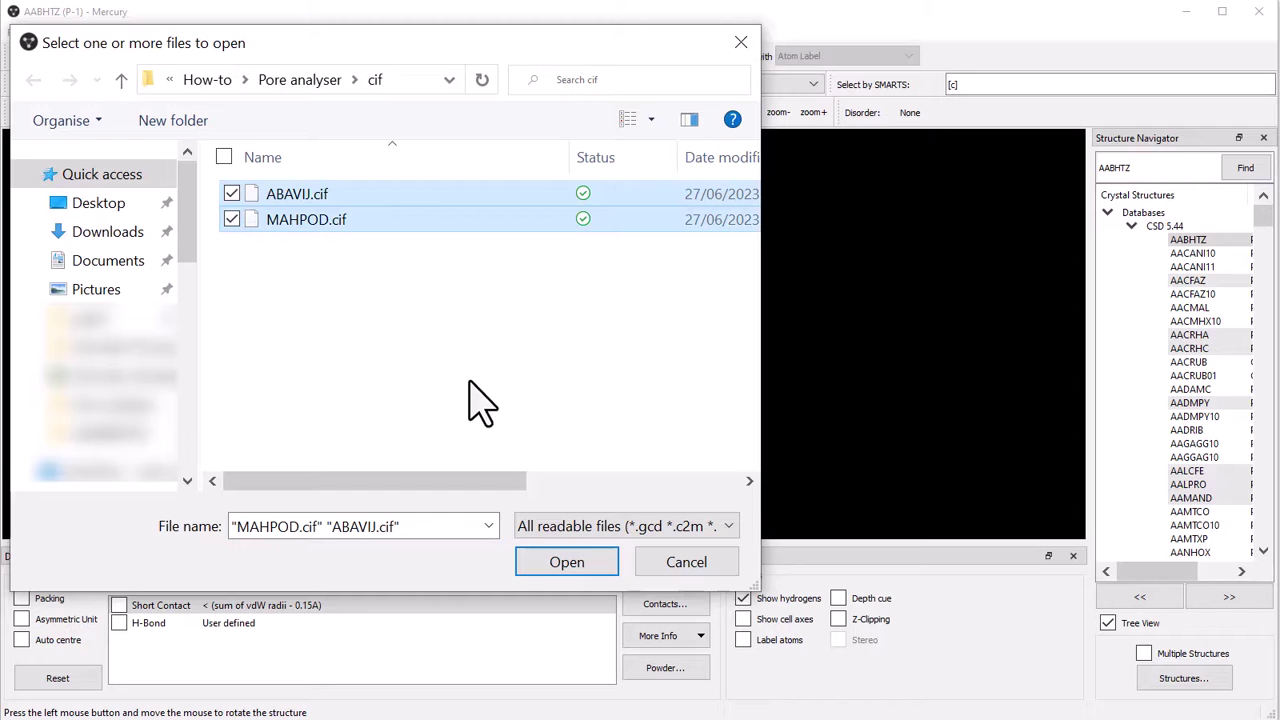
click(567, 563)
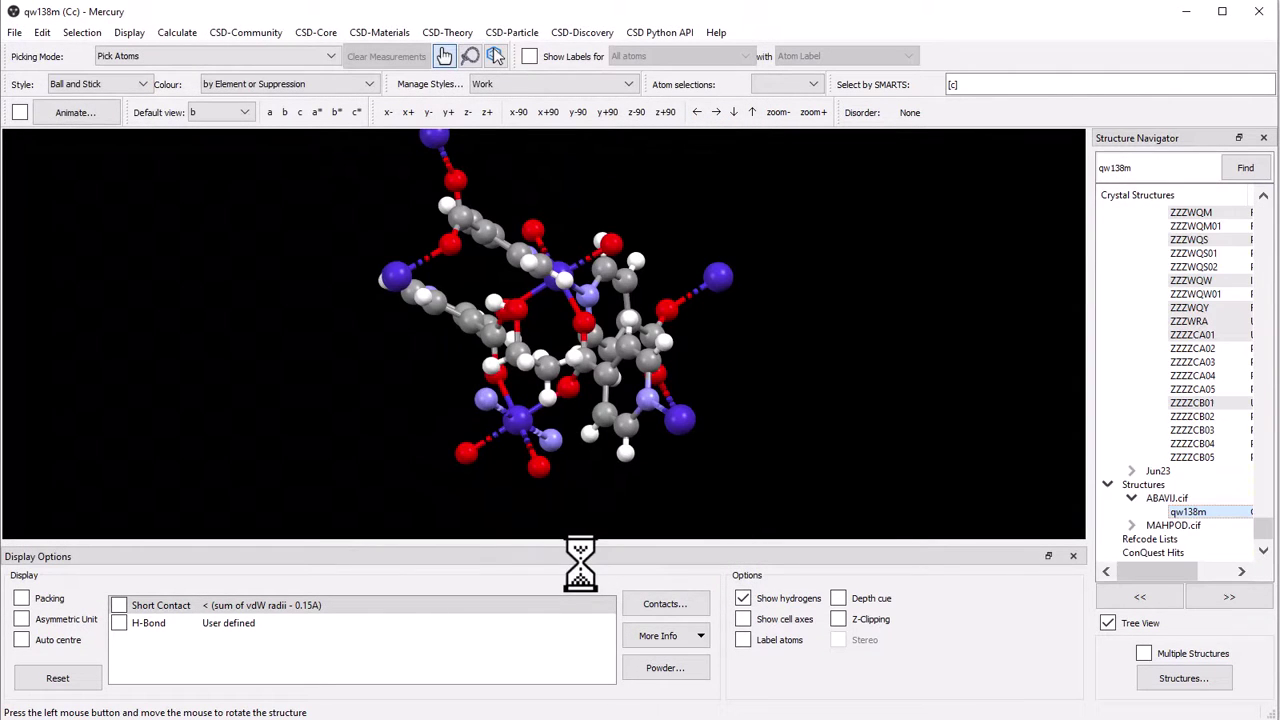
- Rotate the qw138m structure and expand the MAHPOD.cif entry in the structure list
scroll(1215, 490, down, 1)
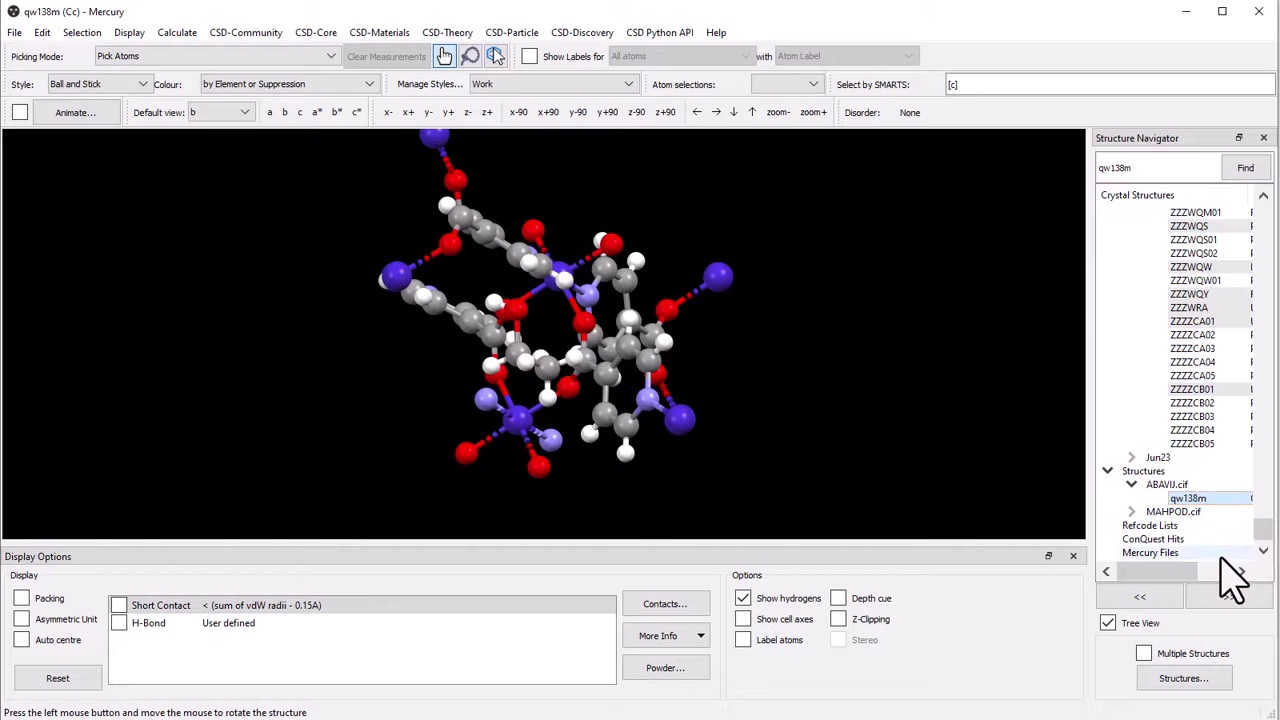
drag(775, 287, 737, 349)
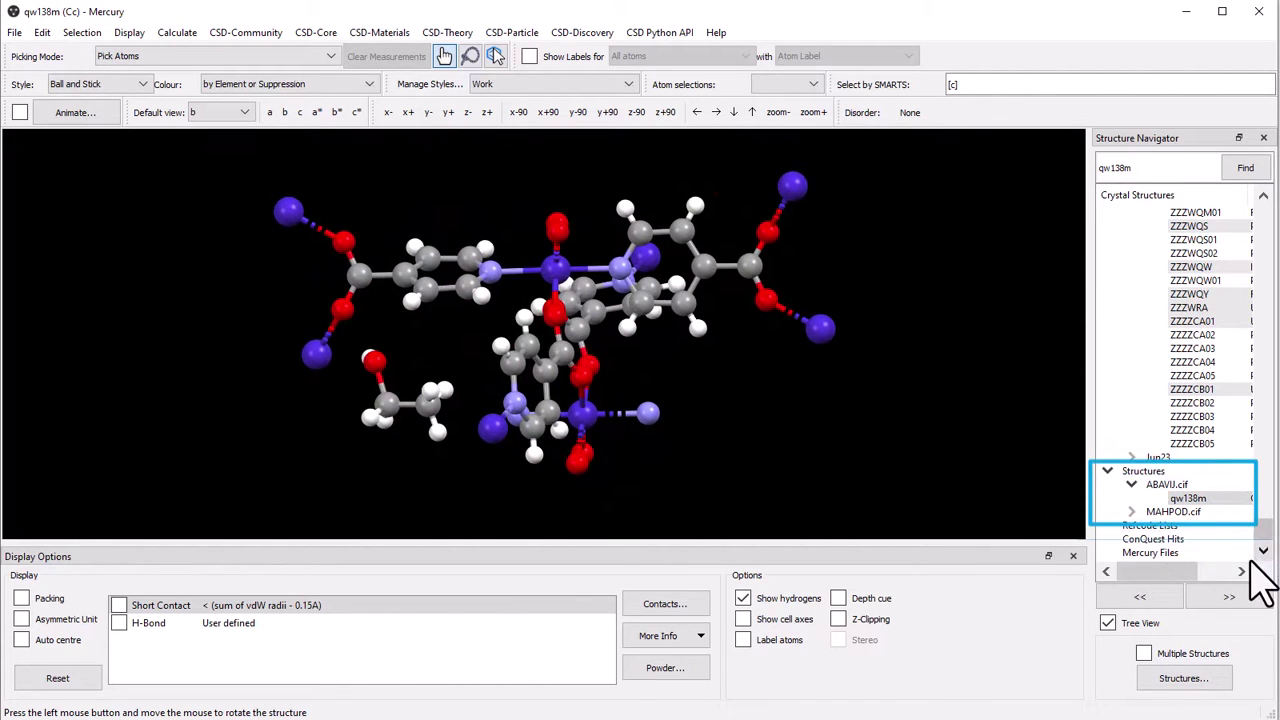
click(1131, 511)
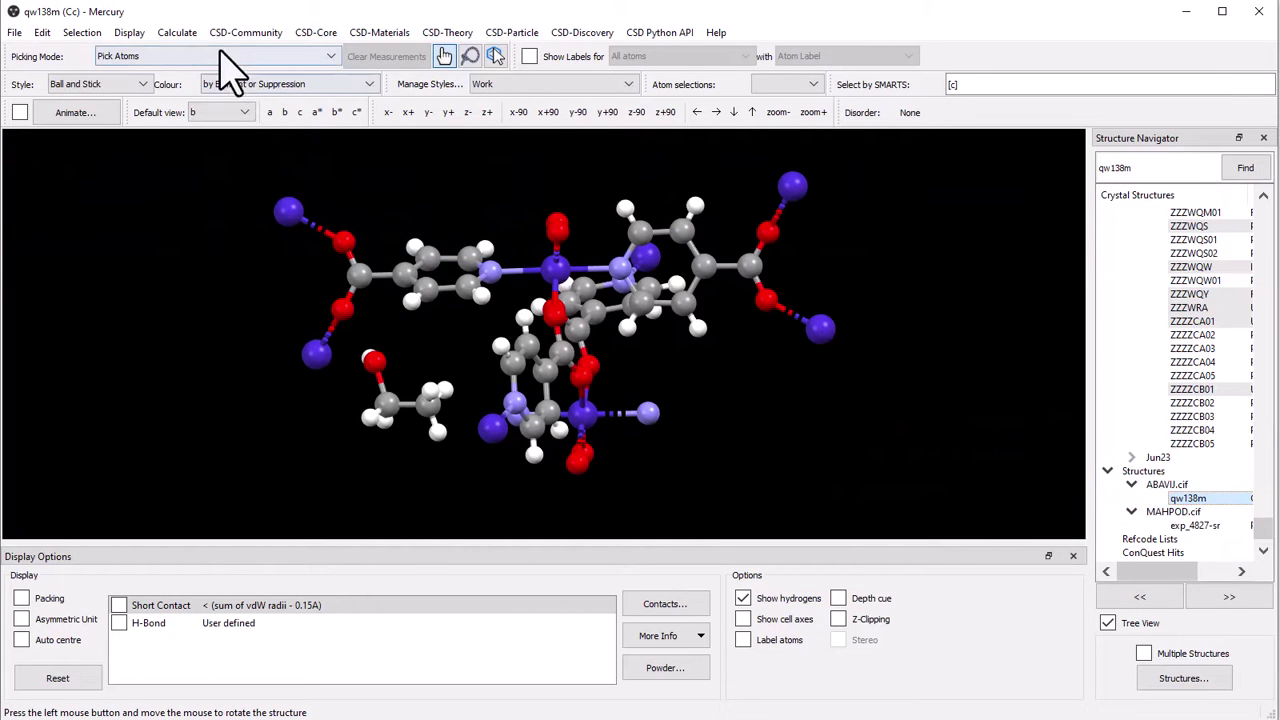
- Run the Pore Analyser calculation on qw138m with default settings and review the full results table
click(163, 33)
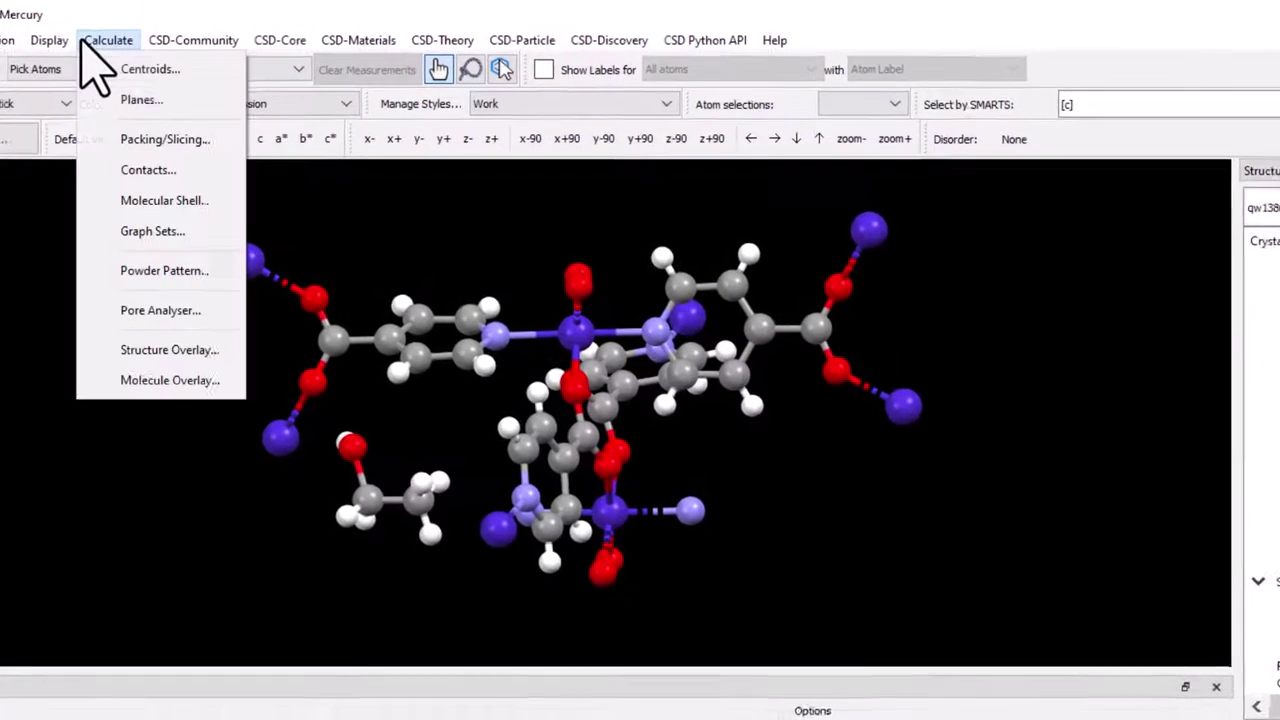
click(140, 310)
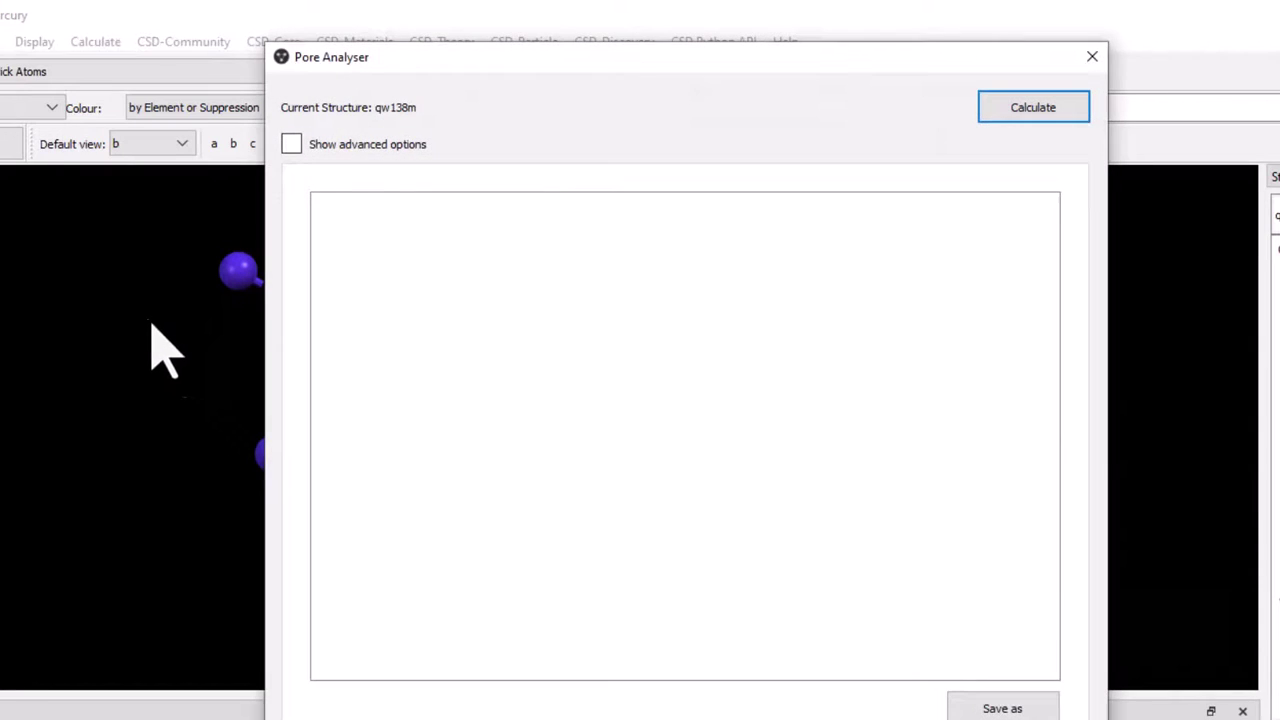
click(1033, 107)
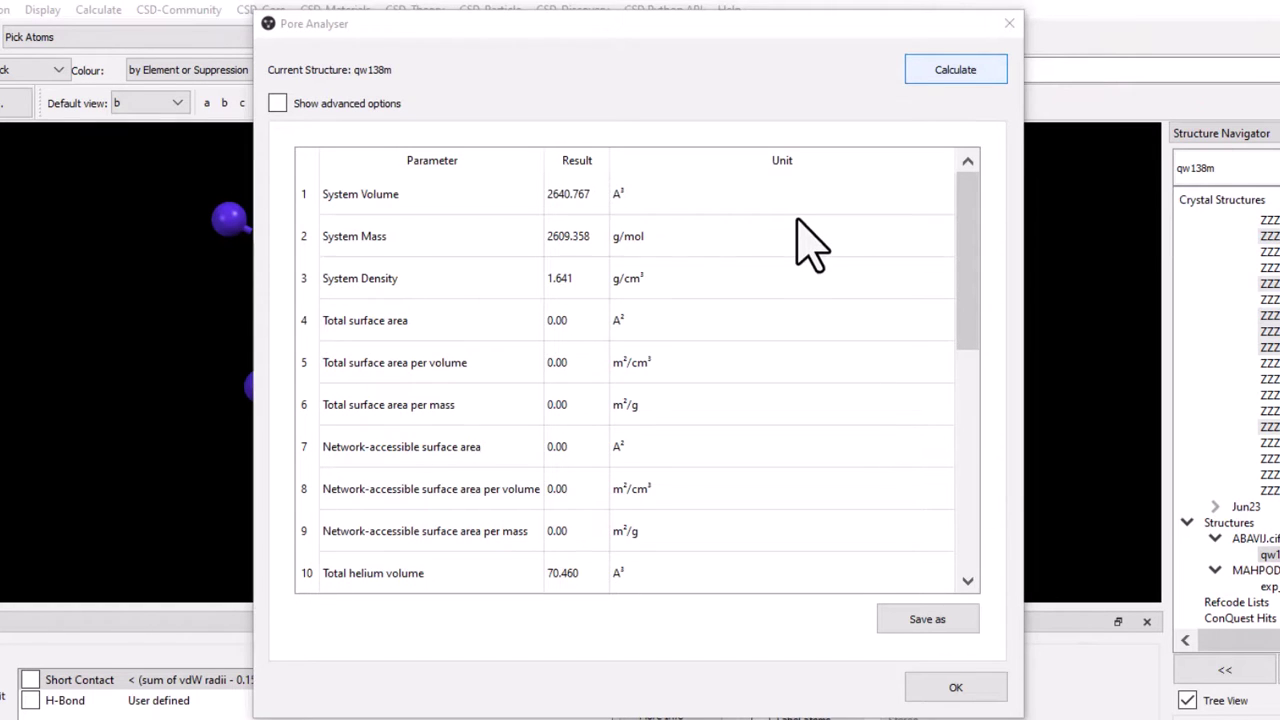
scroll(798, 220, down, 1)
scroll(798, 220, down, 2)
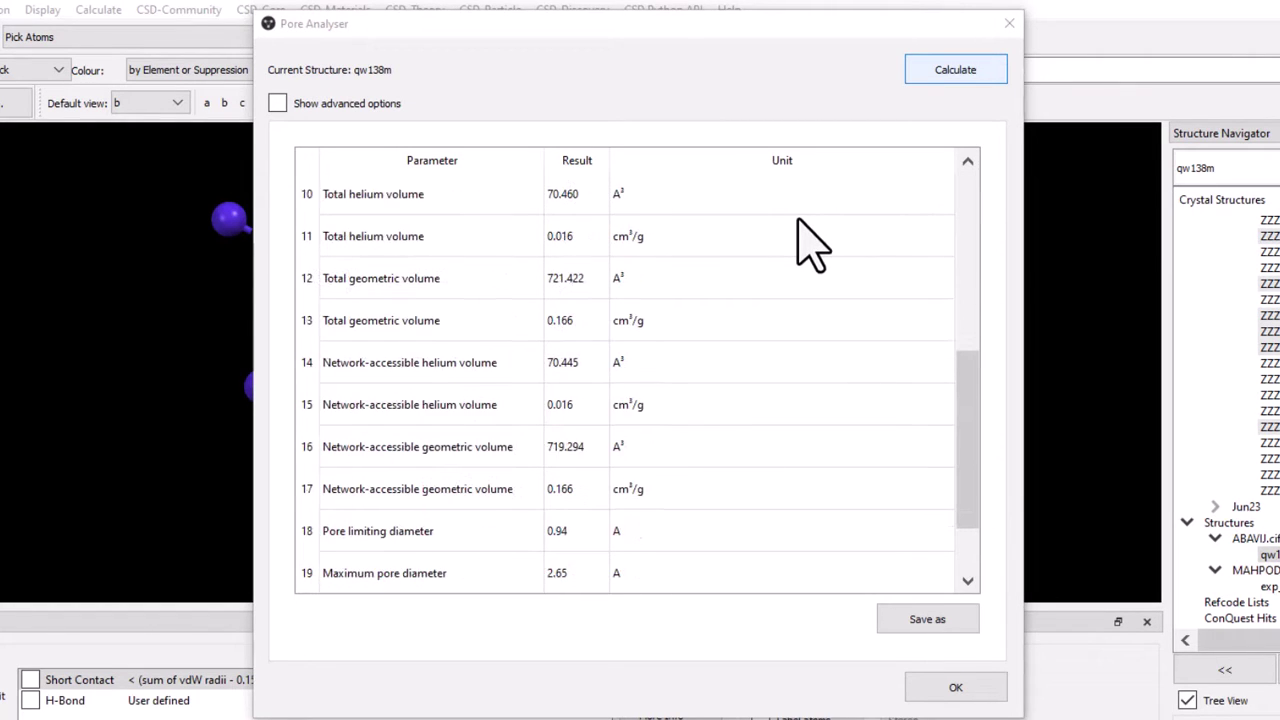
scroll(810, 243, down, 1)
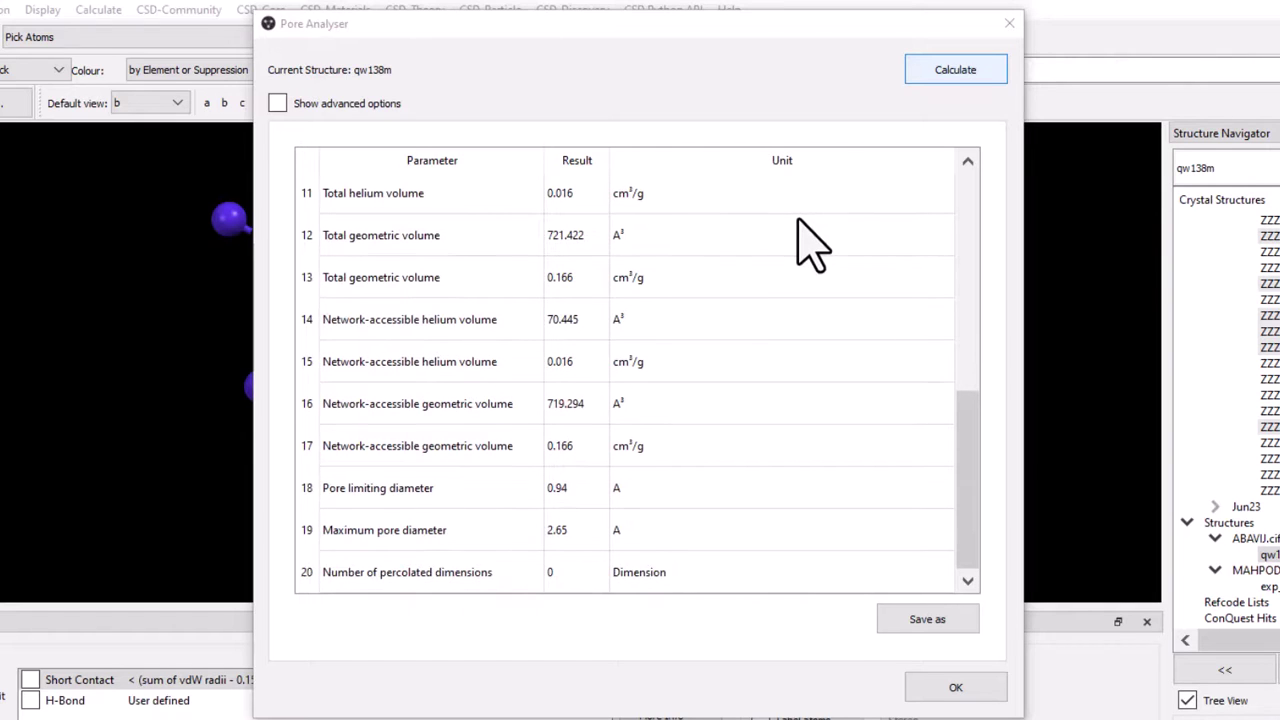
scroll(810, 243, up, 4)
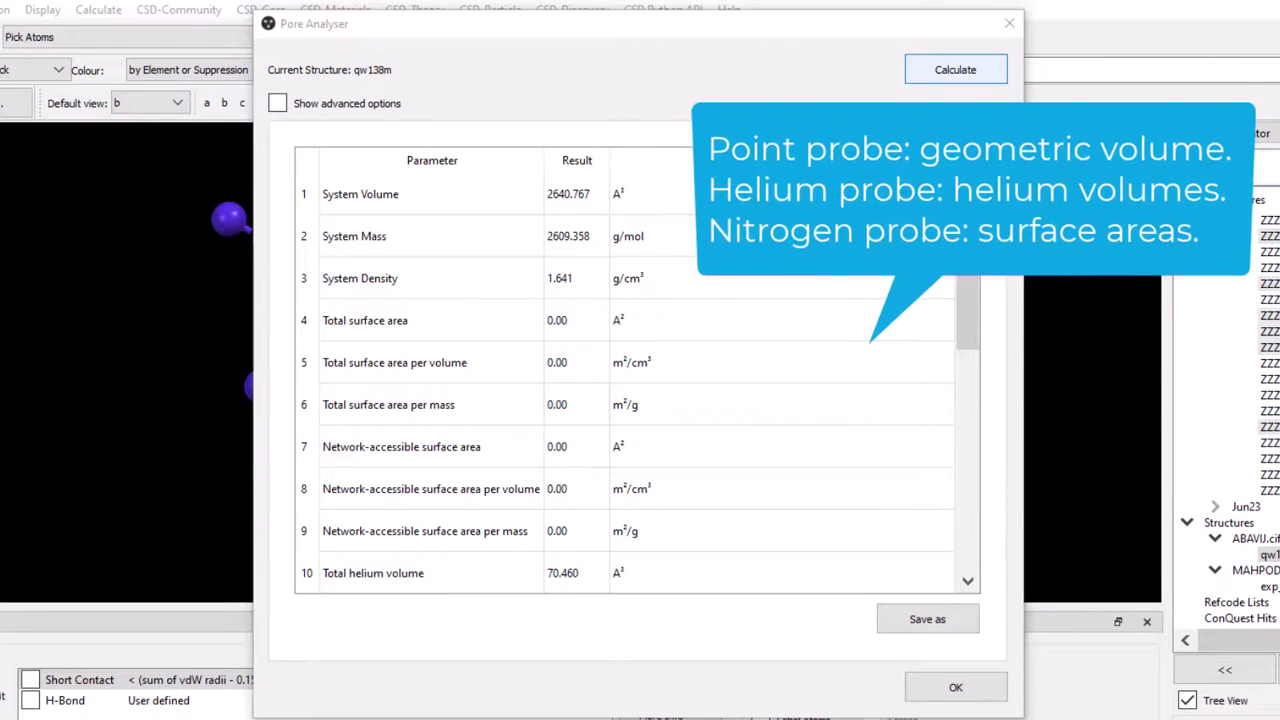
- Show the advanced options to compare the nitrogen probe sigma with the maximum pore diameter, and close the Pore Analyser
click(277, 104)
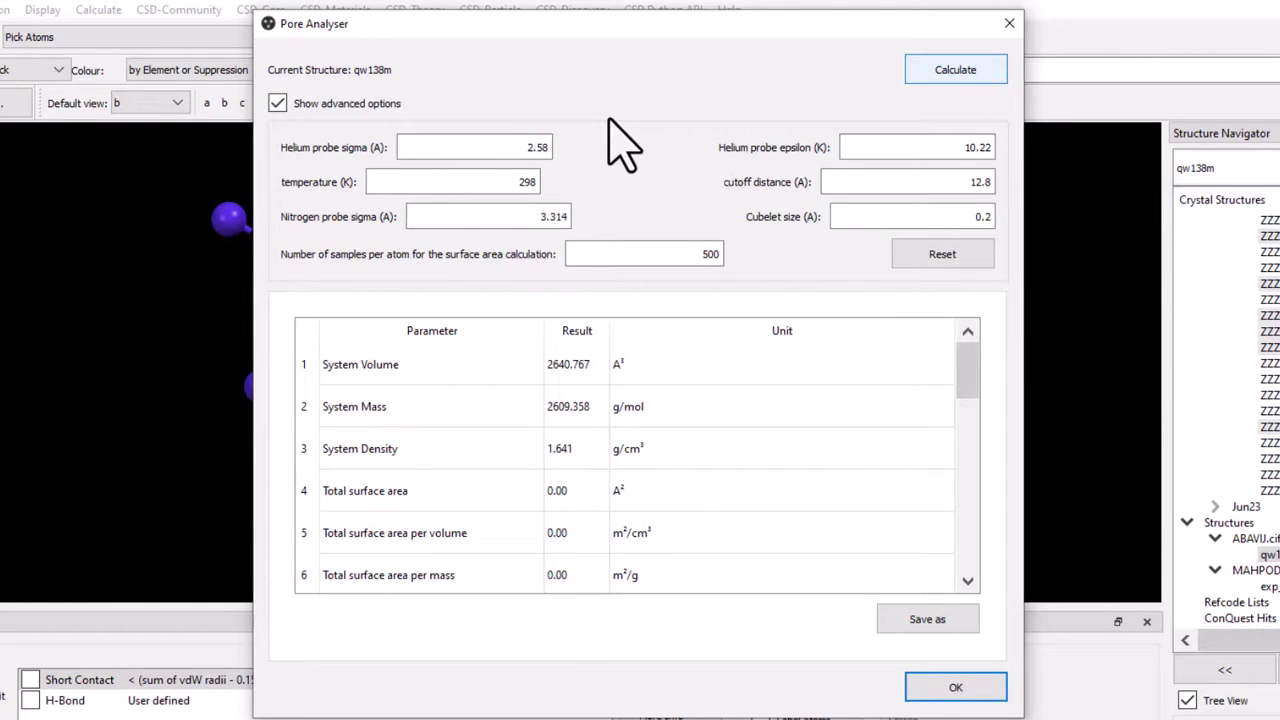
scroll(530, 497, down, 2)
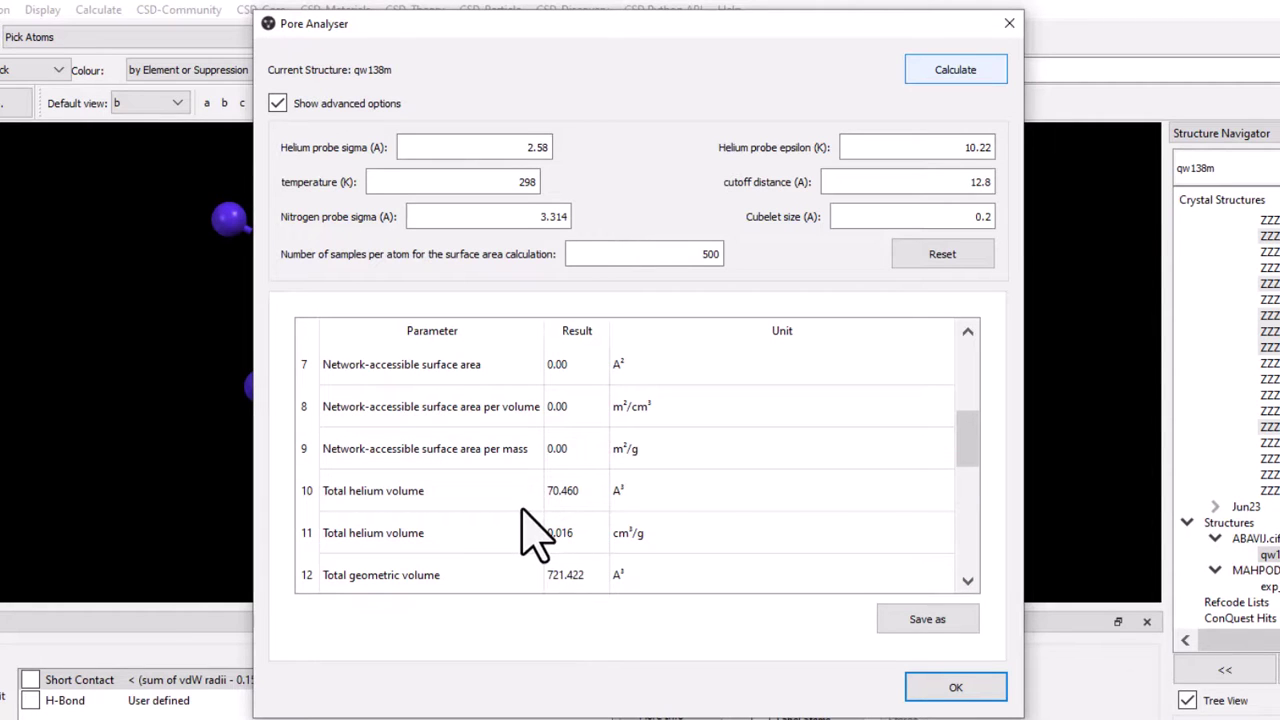
scroll(530, 535, up, 1)
scroll(530, 535, down, 4)
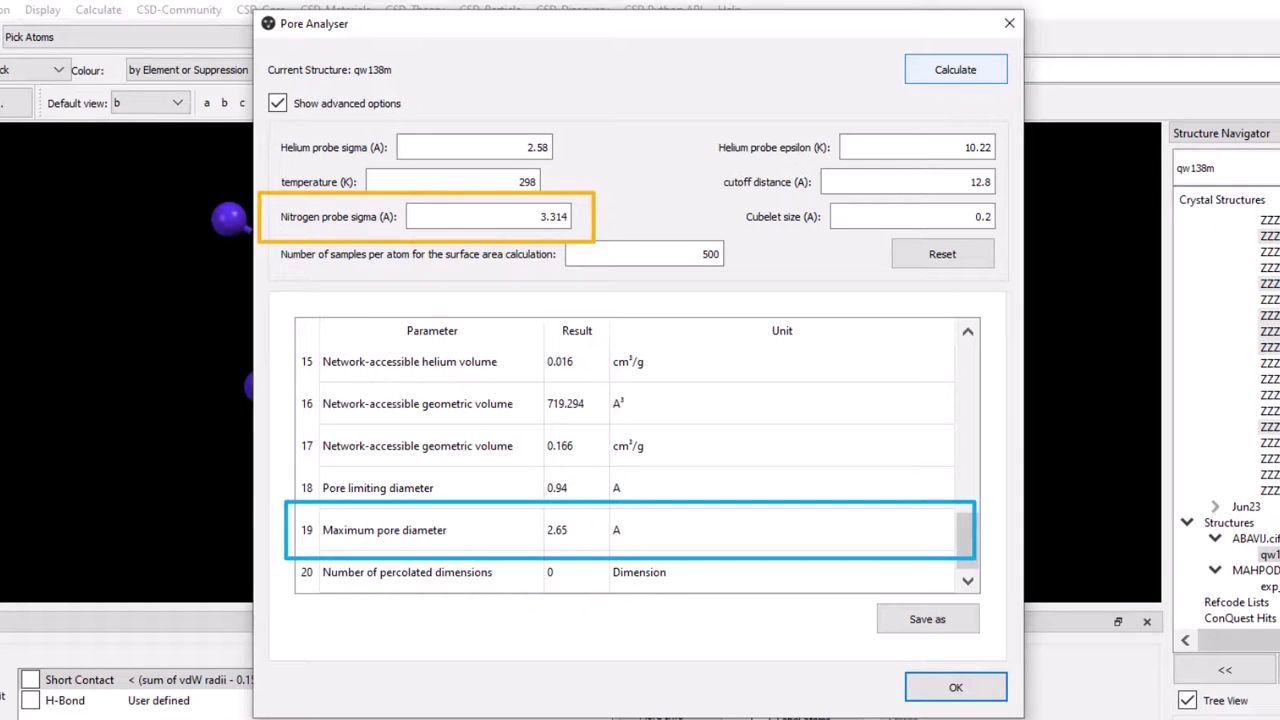
click(953, 688)
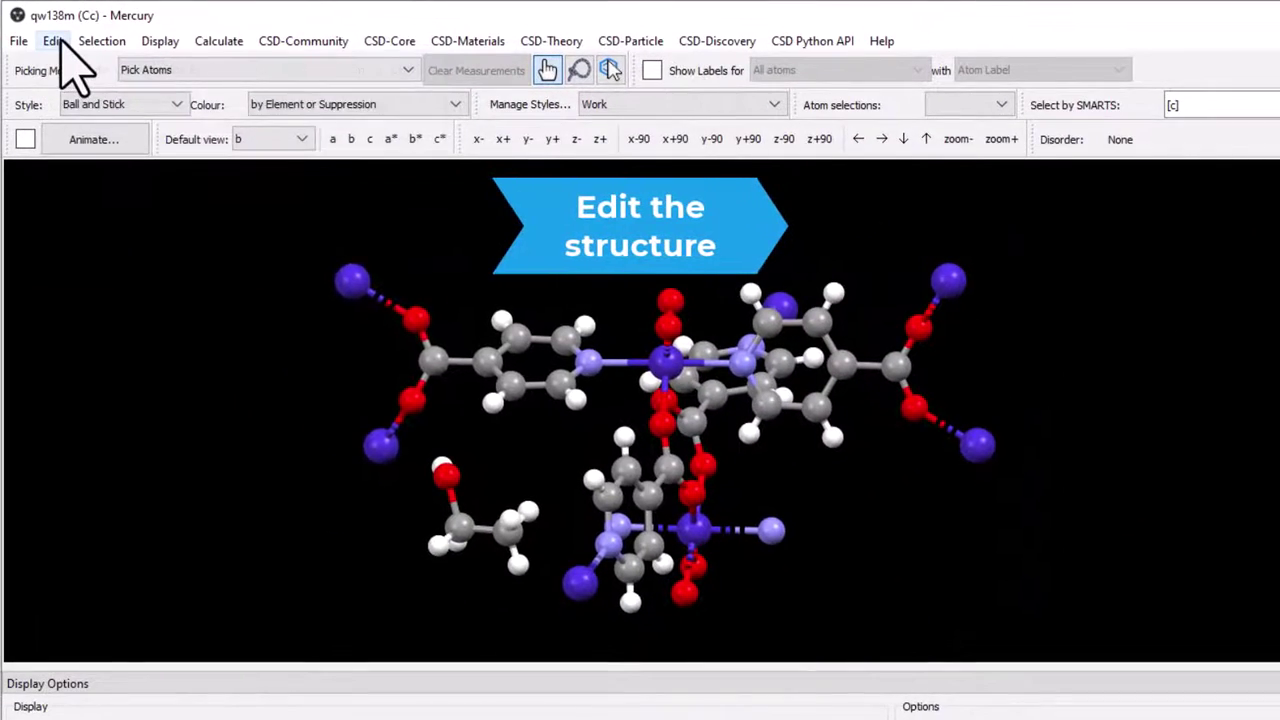
- Remove the isolated solvent molecule from the qw138m structure using the manual structure editor
click(53, 41)
click(75, 174)
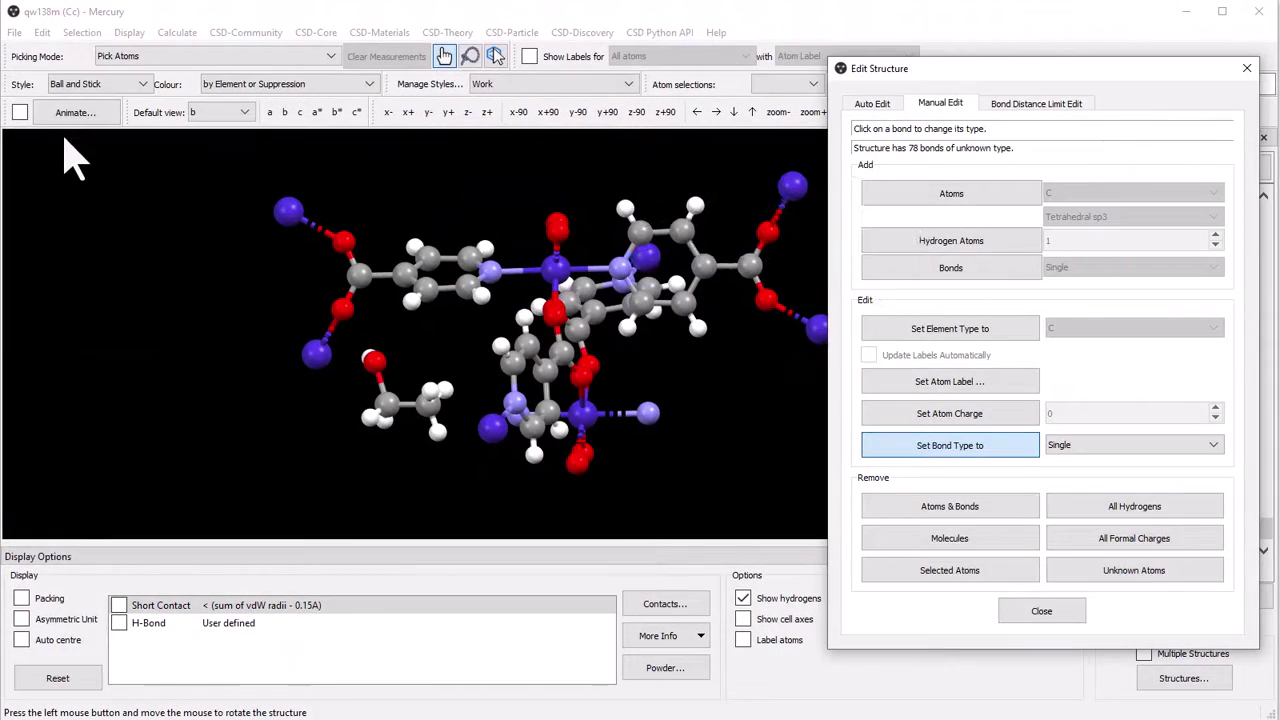
click(958, 545)
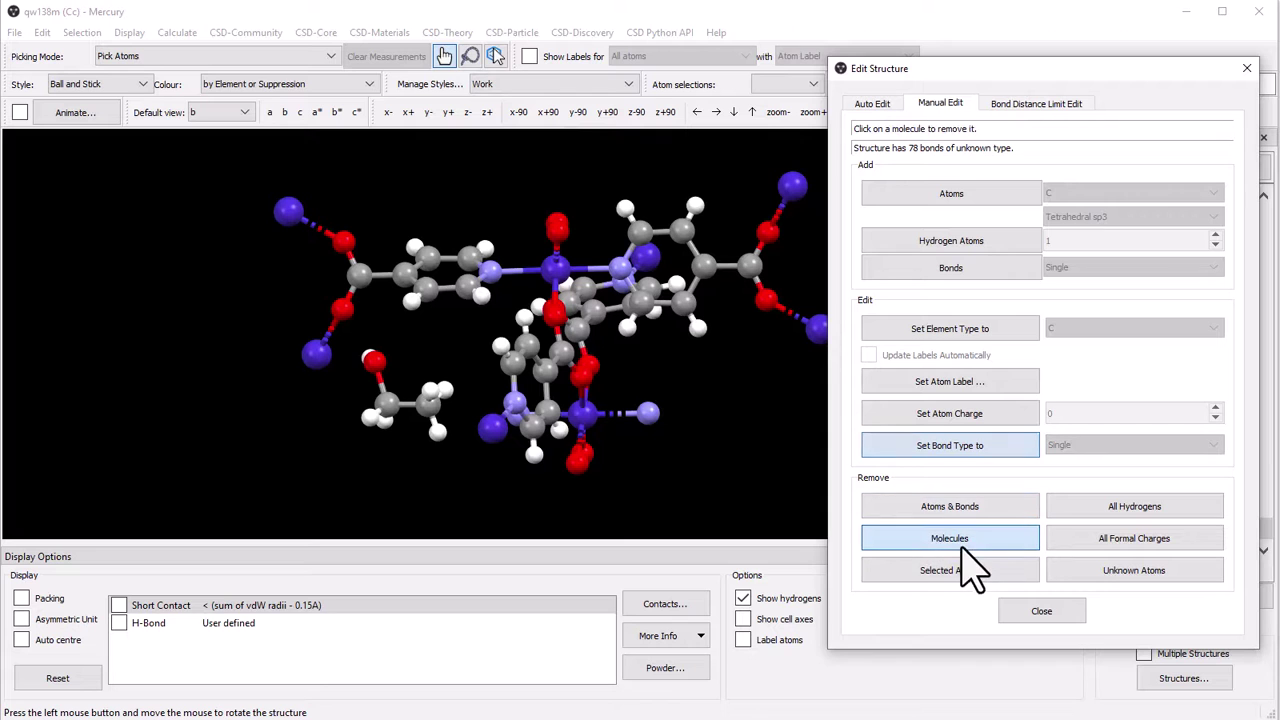
click(404, 428)
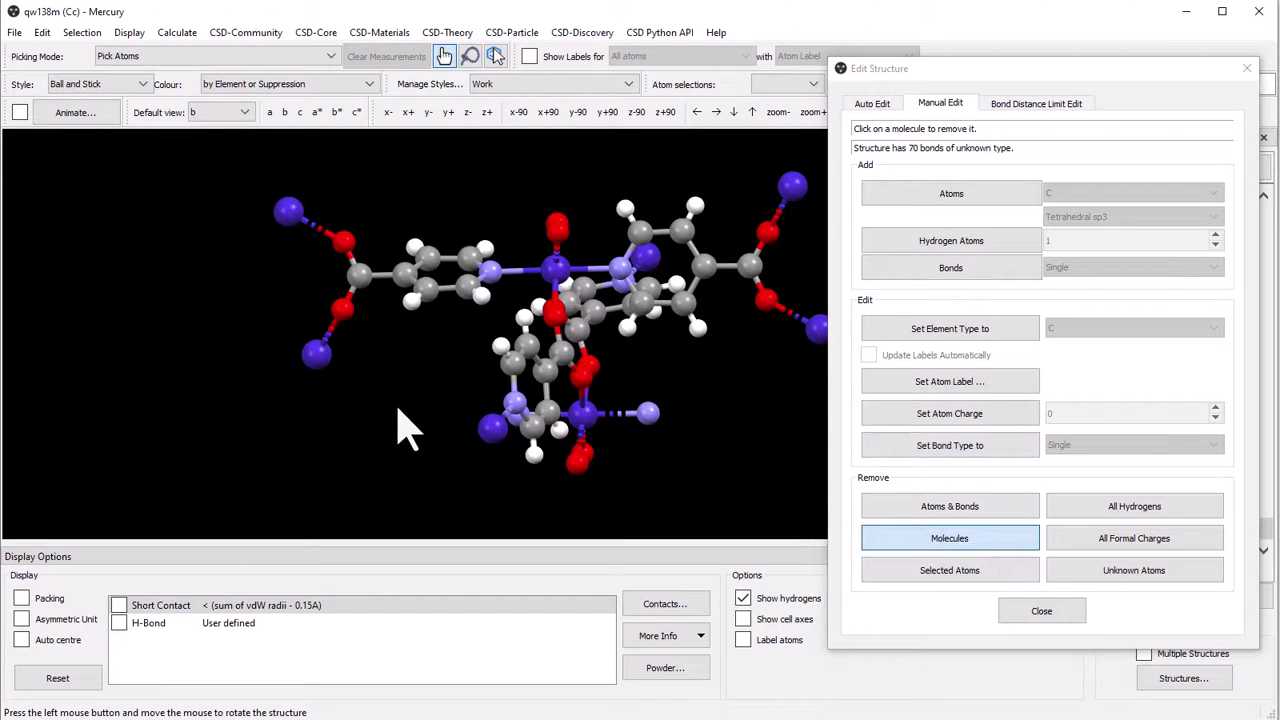
click(1040, 613)
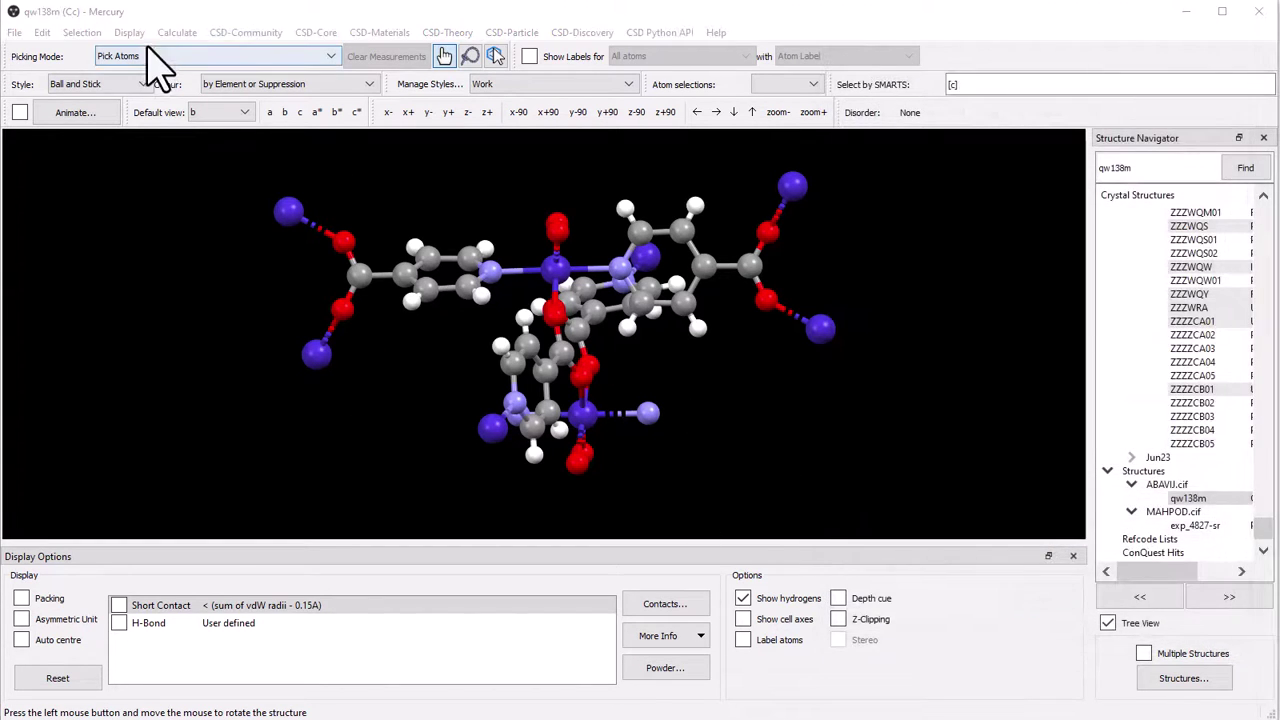
- Recalculate the pore properties of the edited qw138m structure with the Pore Analyser
click(177, 32)
click(197, 250)
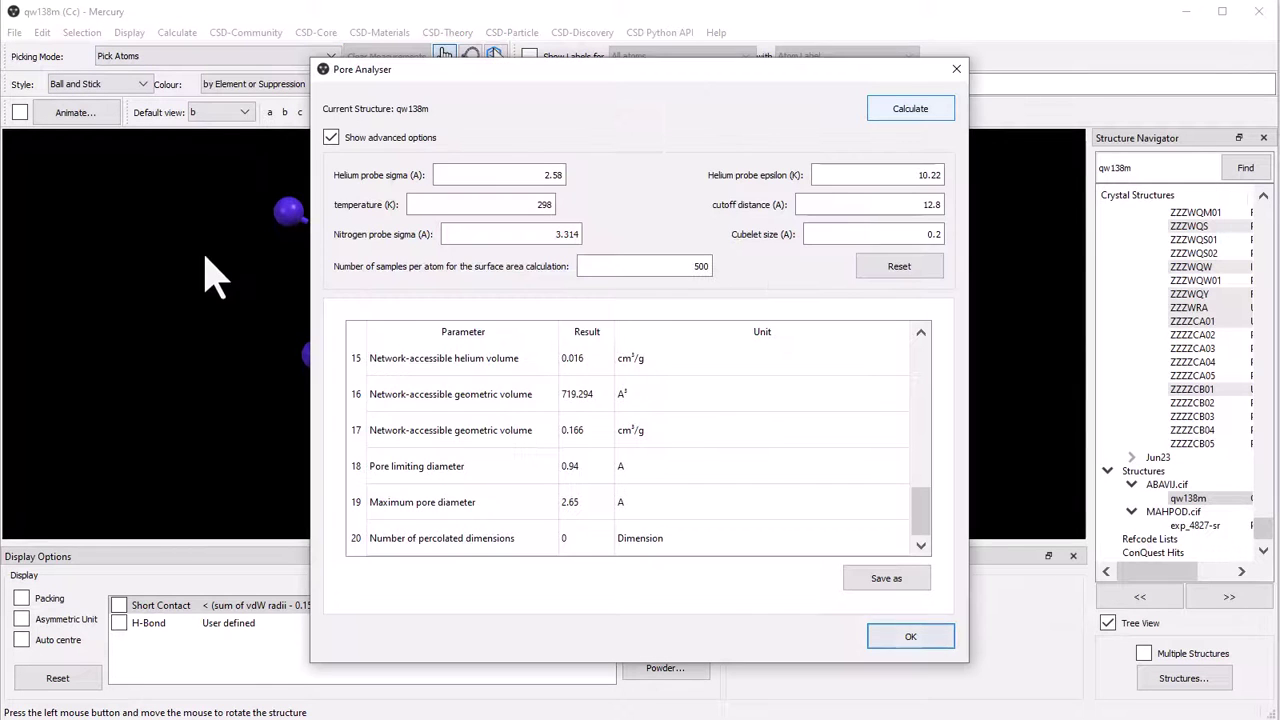
click(918, 113)
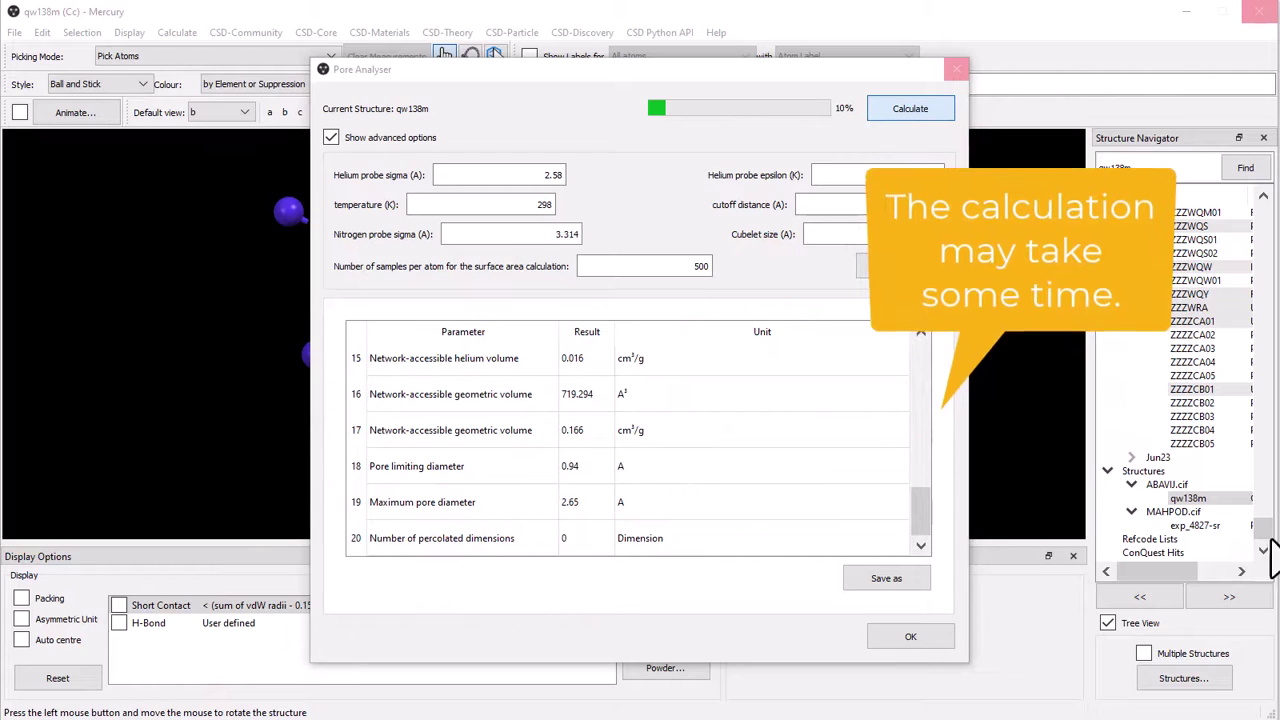
- Check the total and network-accessible surface areas, invoke saving of the results table, and close the Pore Analyser
scroll(850, 470, up, 4)
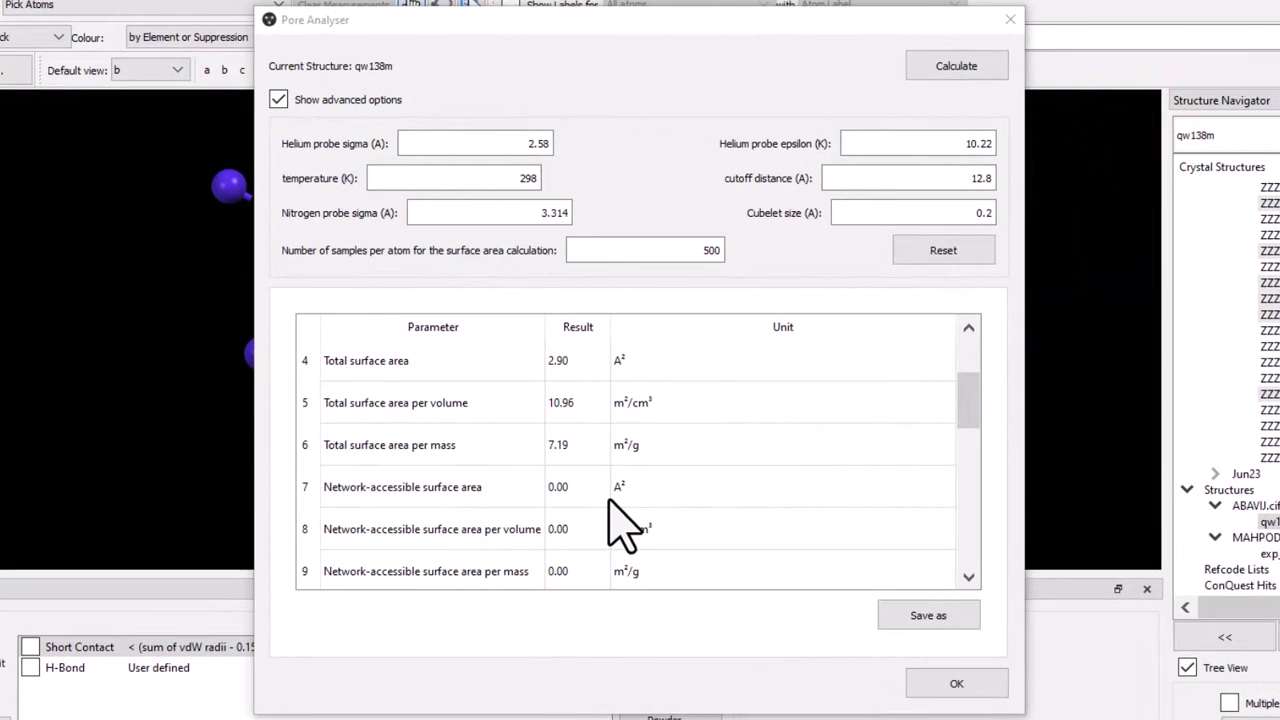
scroll(620, 525, up, 1)
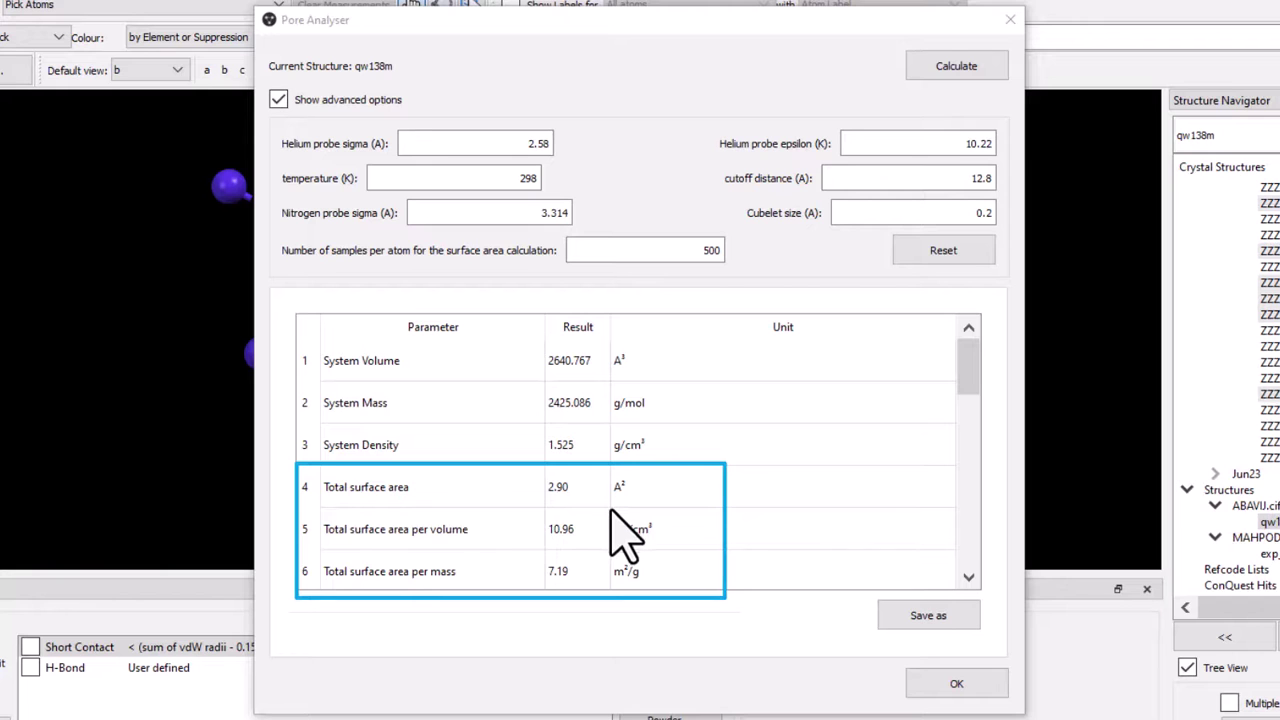
scroll(610, 507, down, 1)
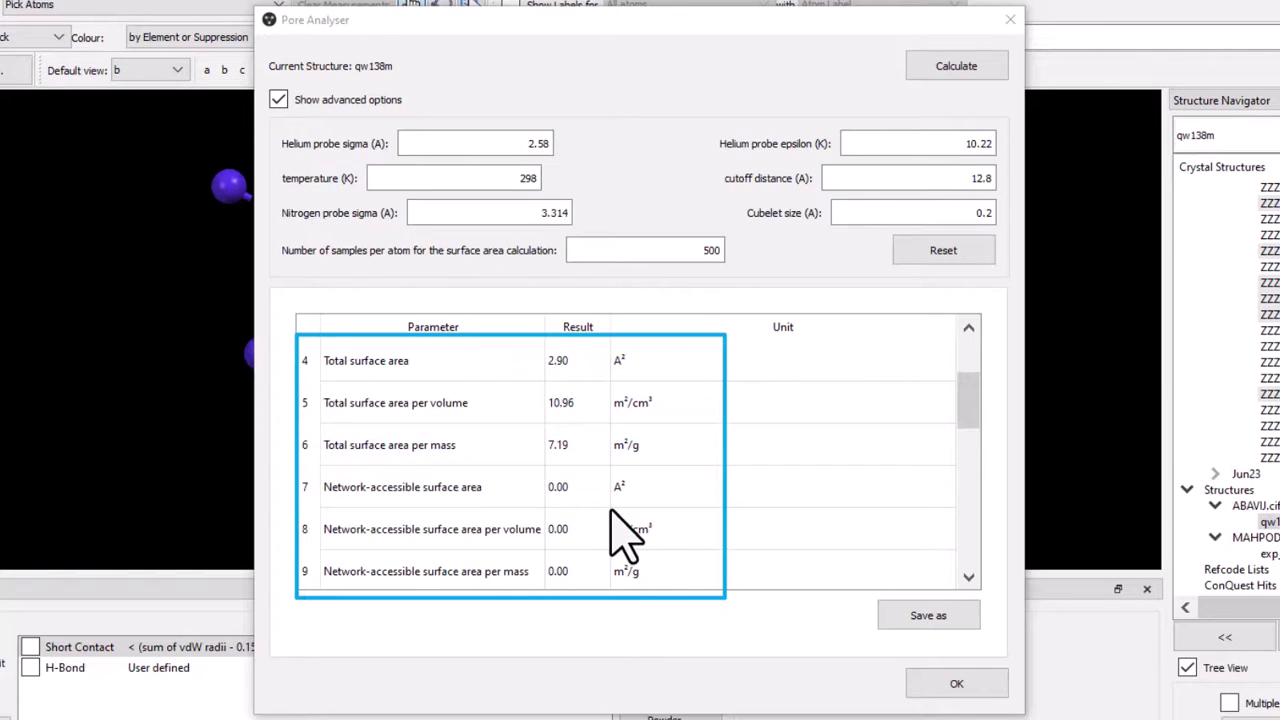
click(926, 617)
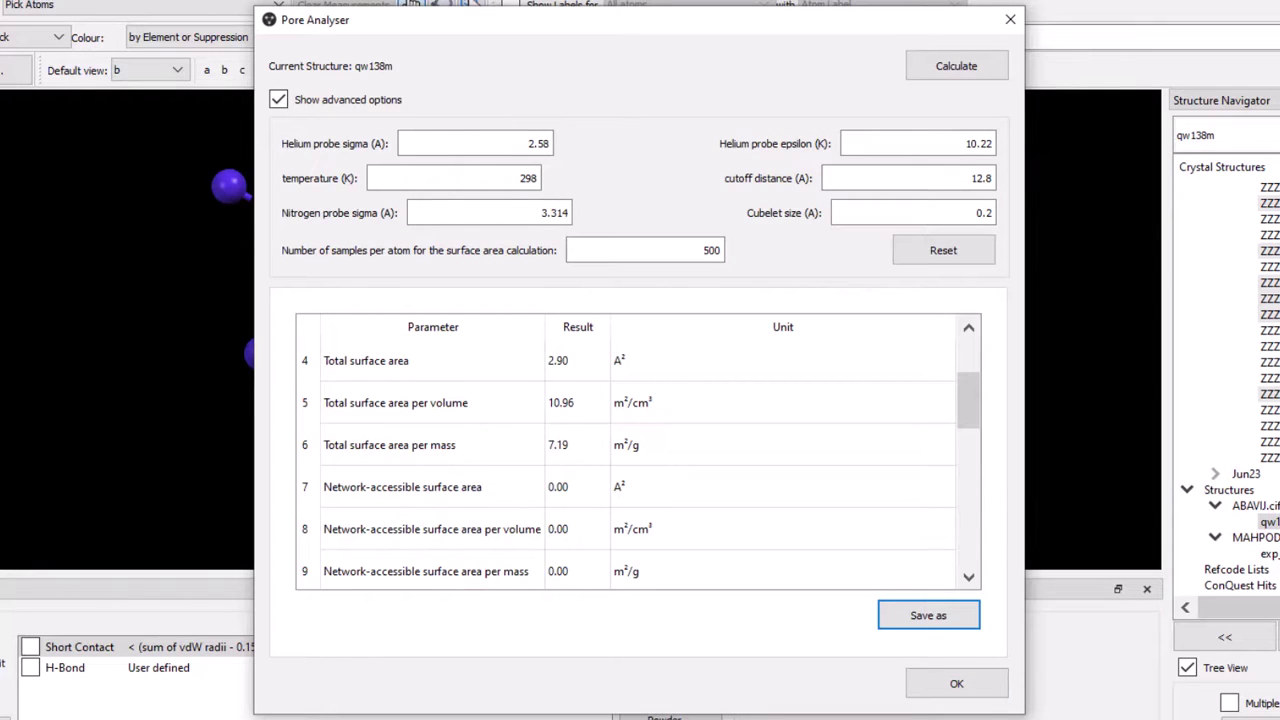
click(956, 683)
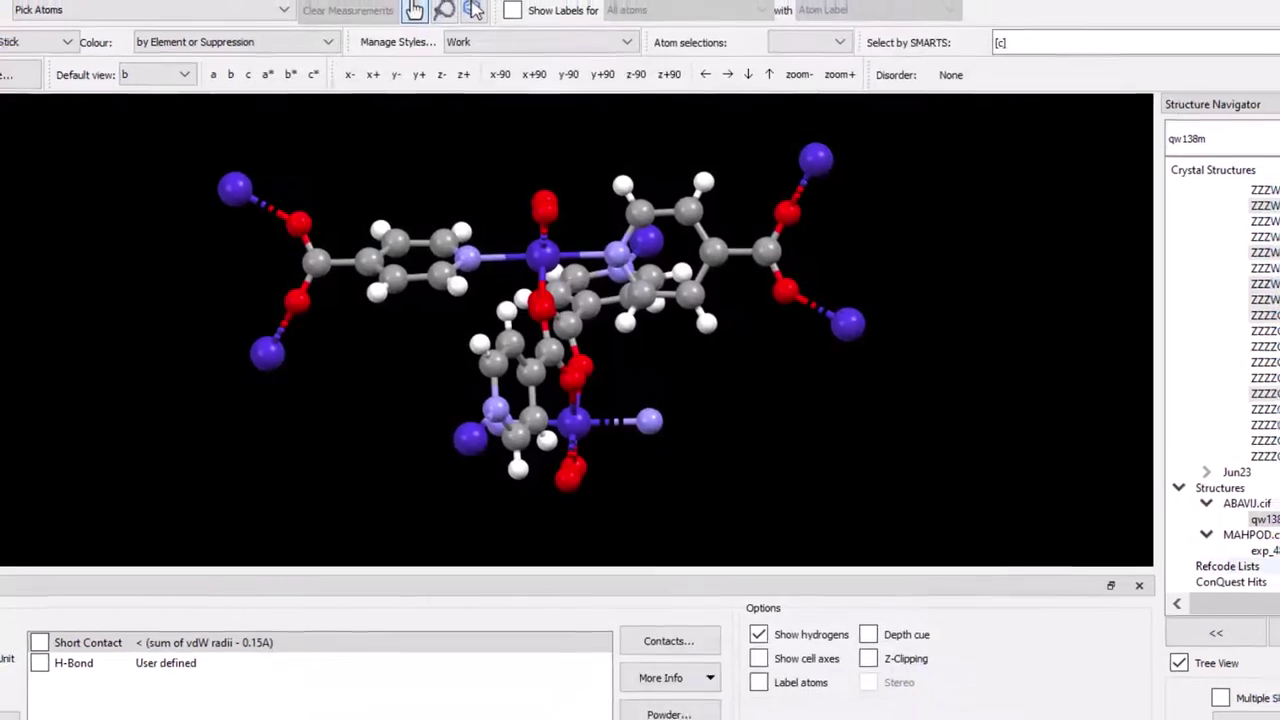
- Display the exp_4827-sr structure from MAHPOD.cif, rotate it, and run the Pore Analyser calculation on it
click(1195, 525)
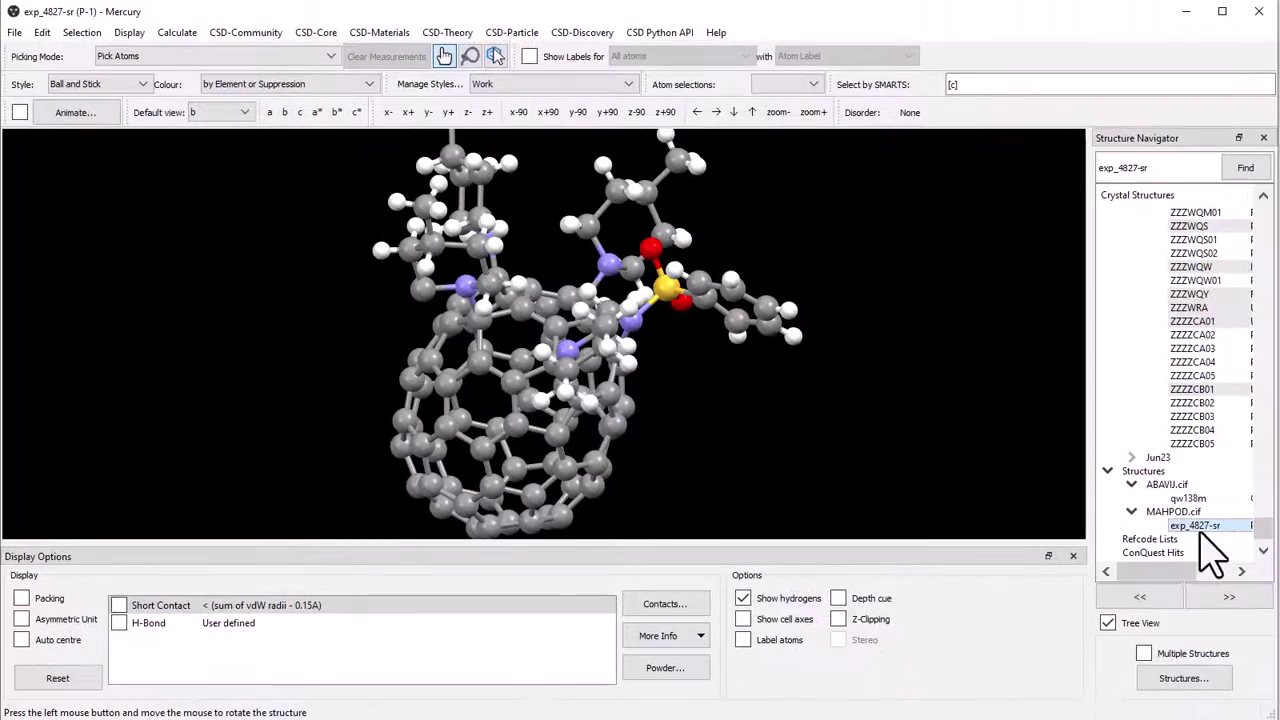
drag(794, 363, 762, 270)
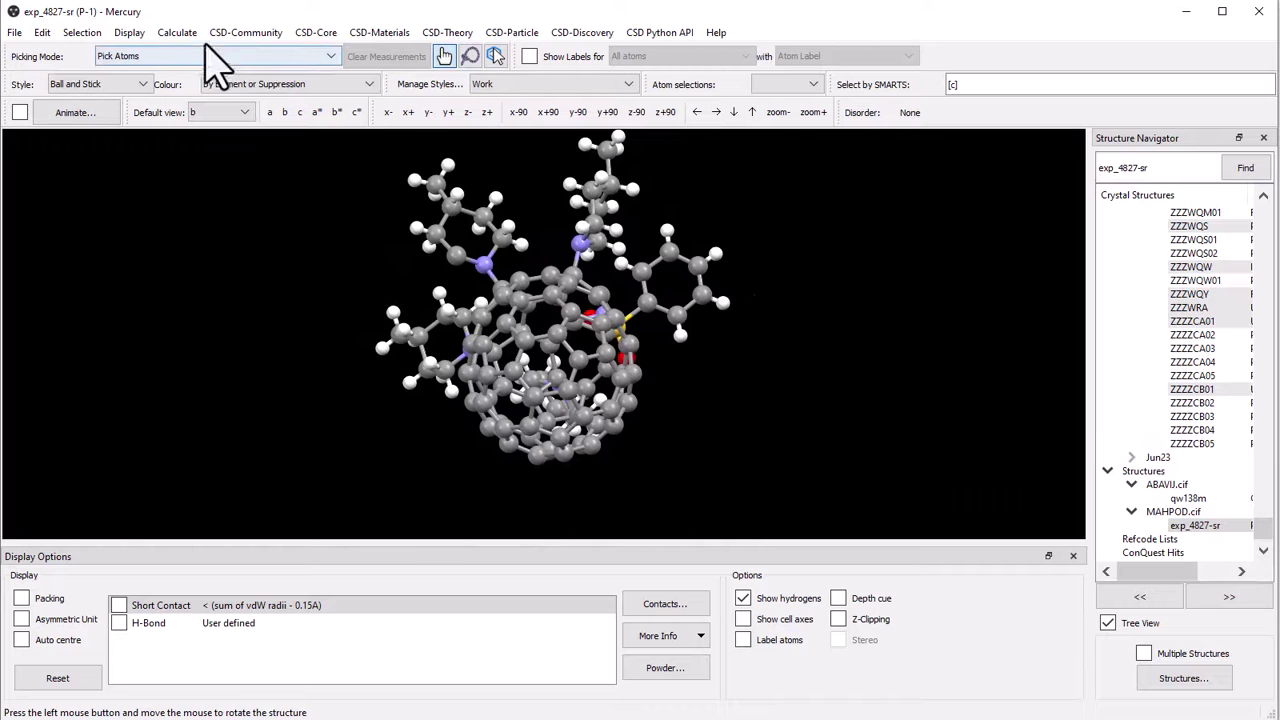
click(177, 33)
click(222, 250)
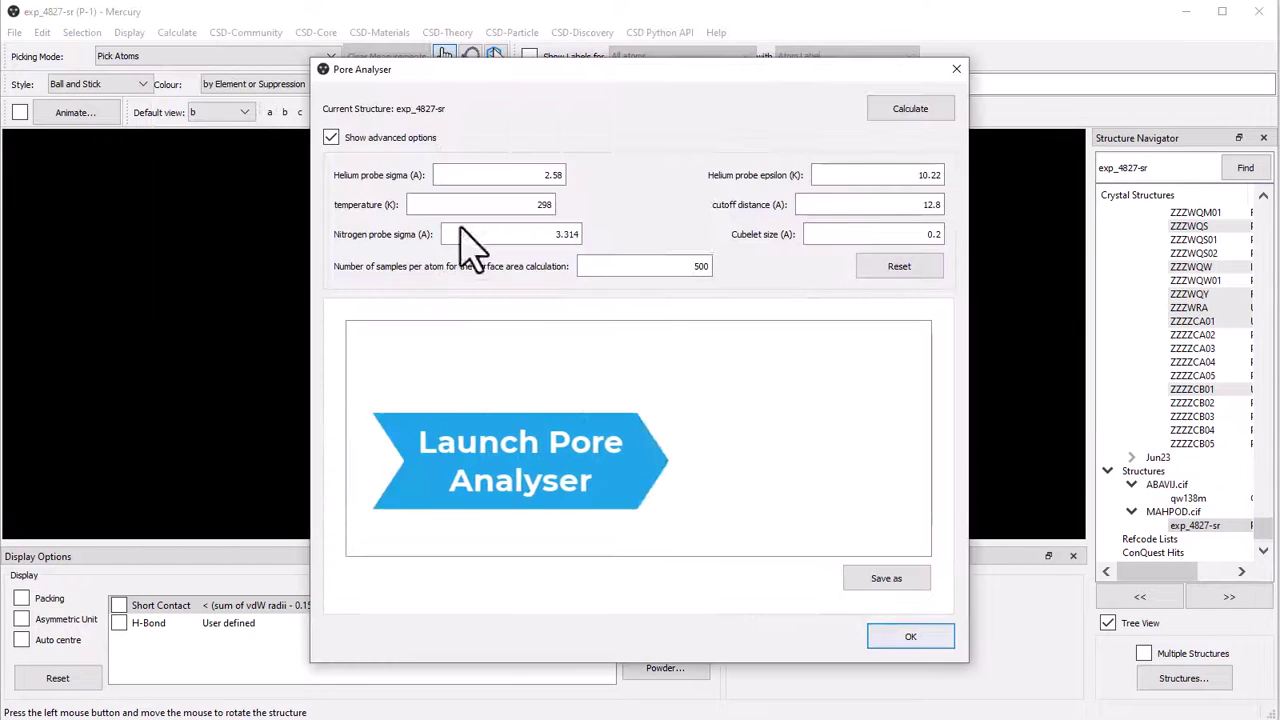
click(910, 108)
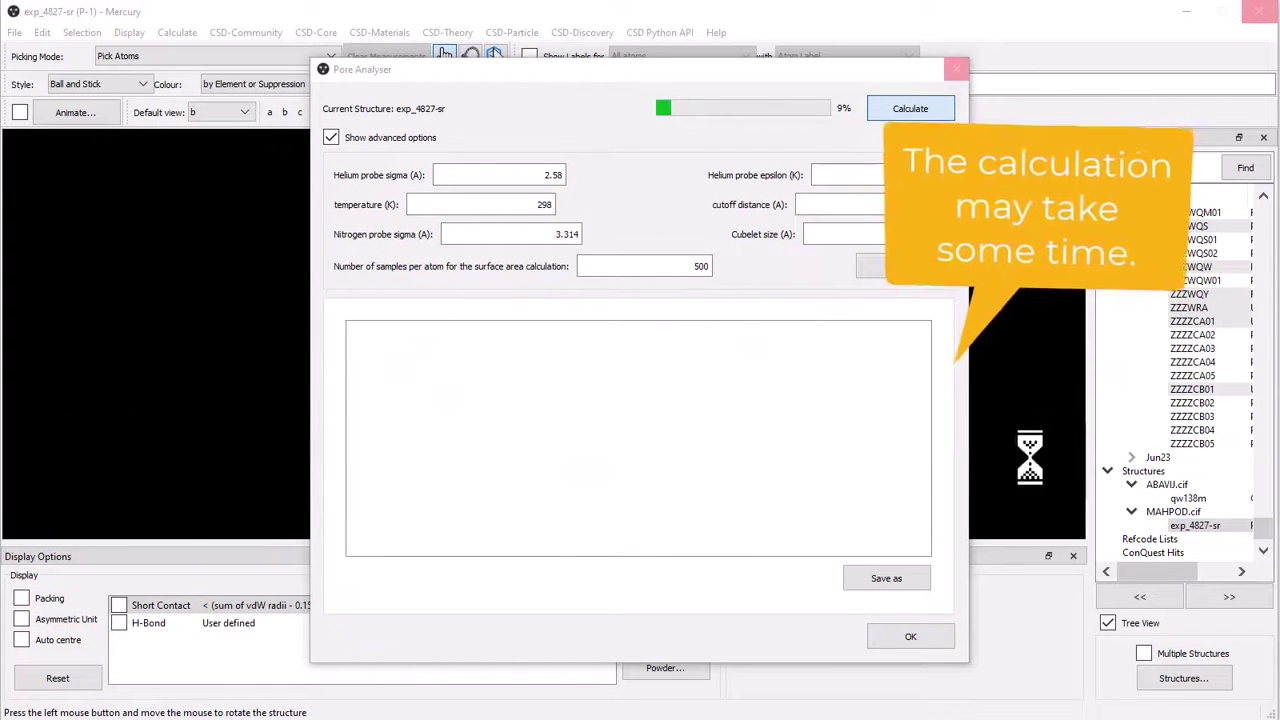
- Move the Pore Analyser window aside and narrow it to uncover the exp_4827-sr structure
drag(670, 75, 893, 78)
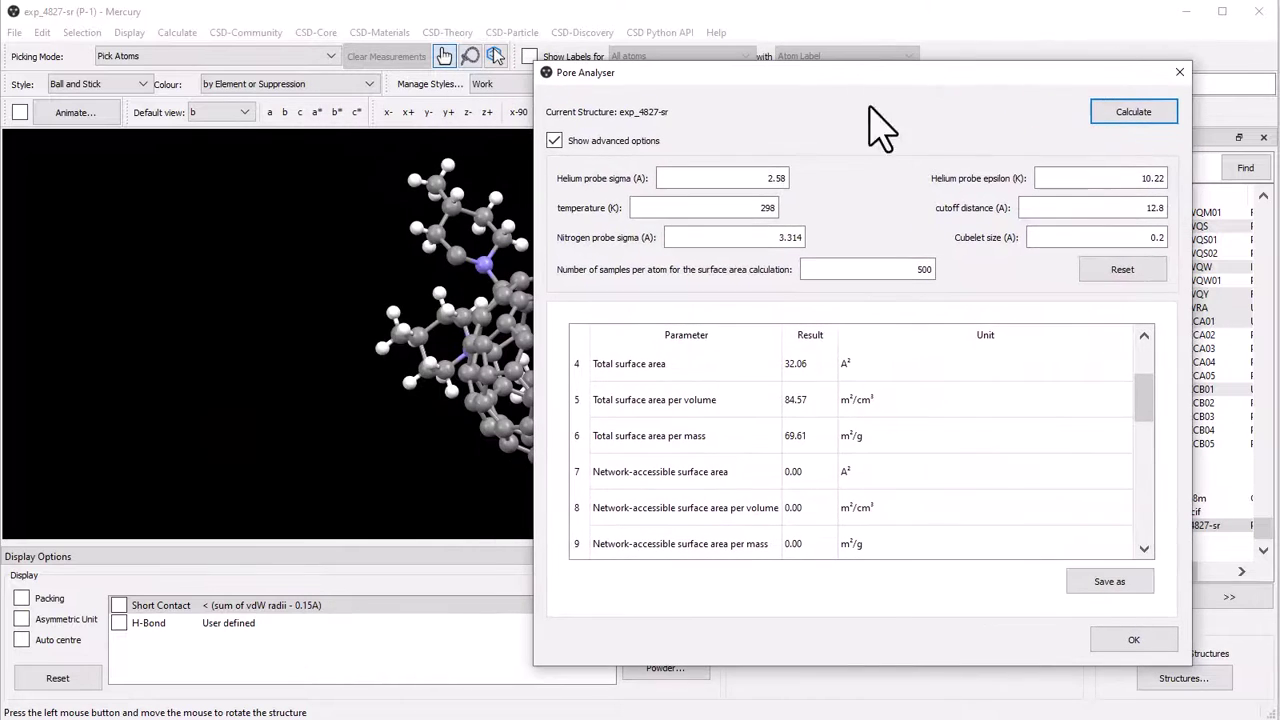
drag(532, 322, 807, 322)
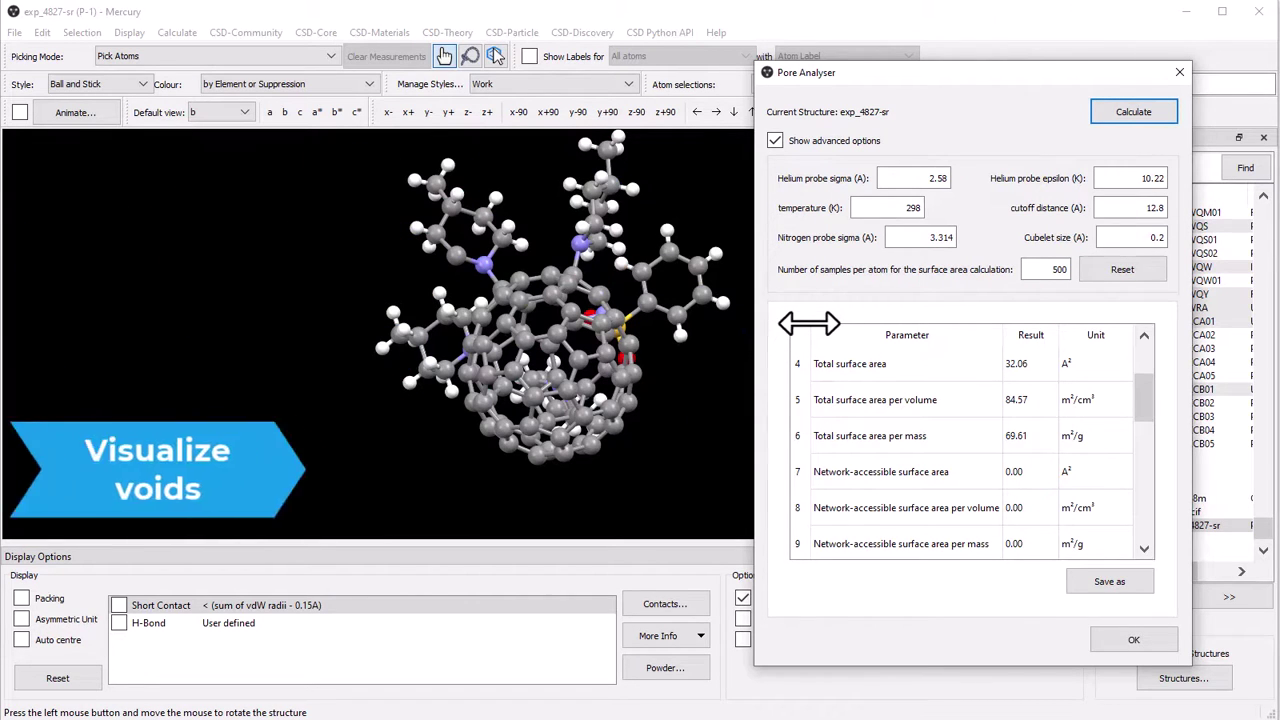
- Display the voids of exp_4827-sr using the contact surface, a 1.2 Å probe radius and 0.3 Å grid spacing, and accept the settings
click(130, 33)
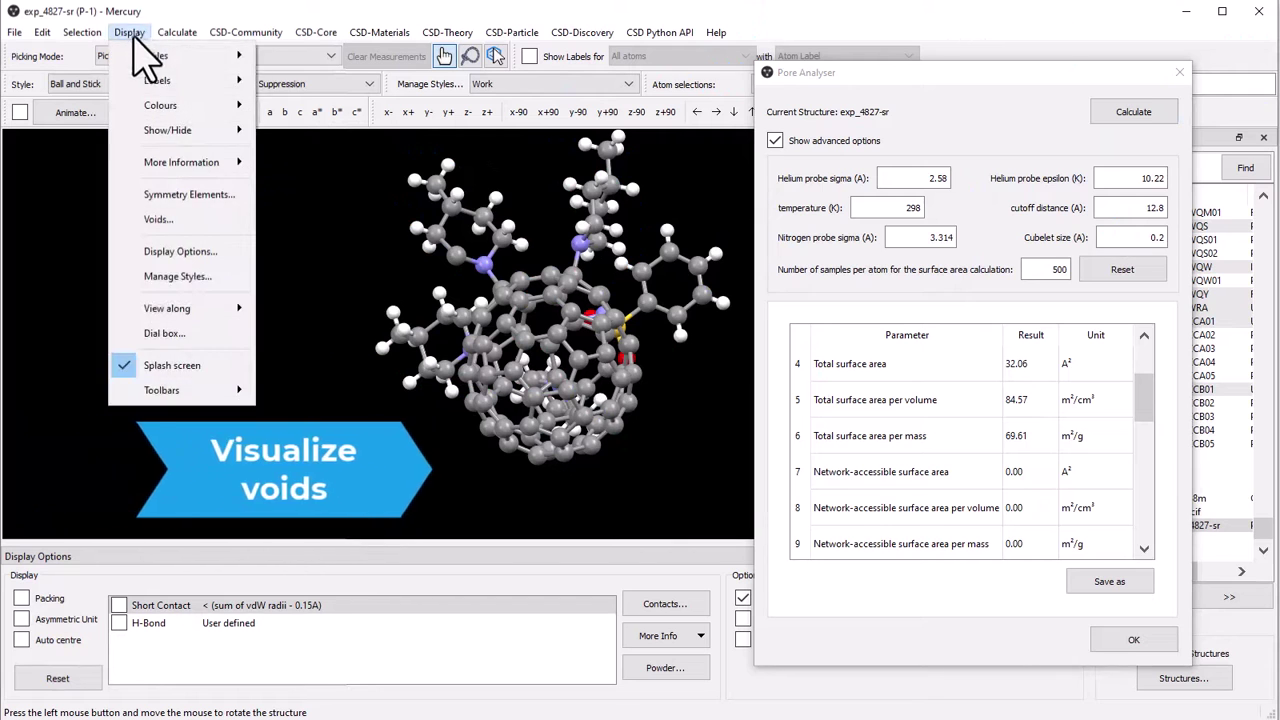
click(165, 219)
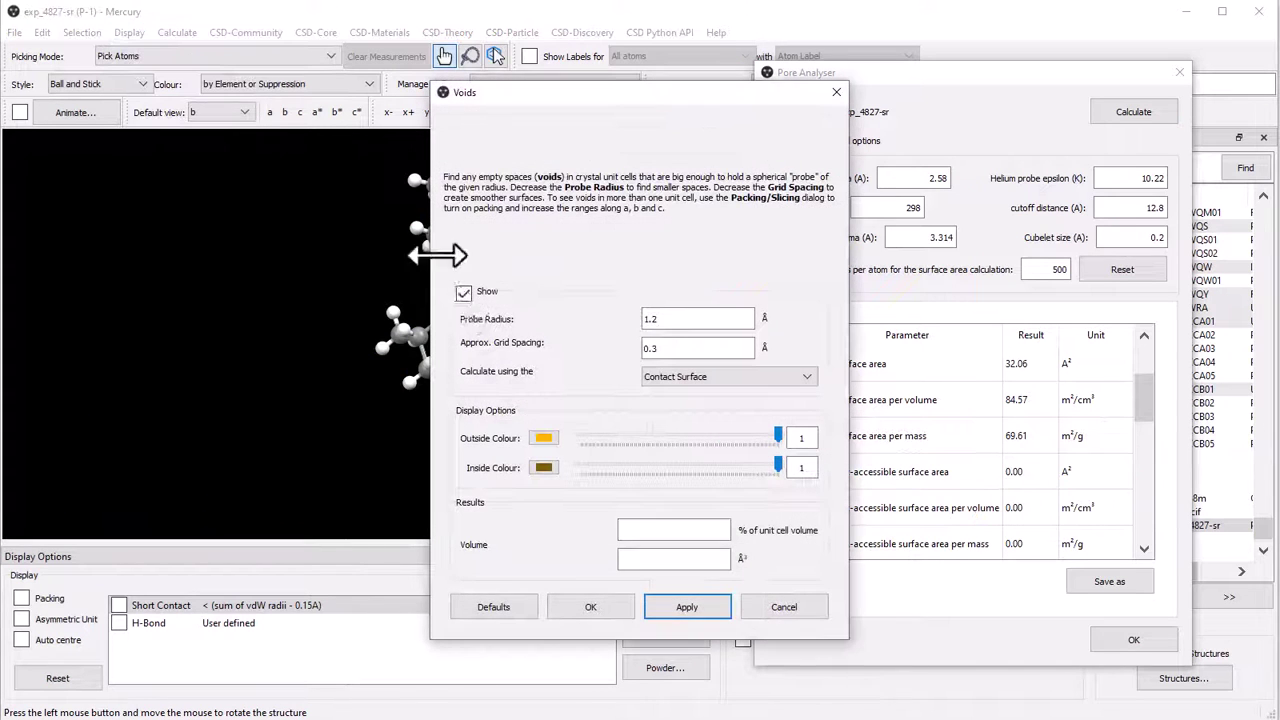
click(686, 607)
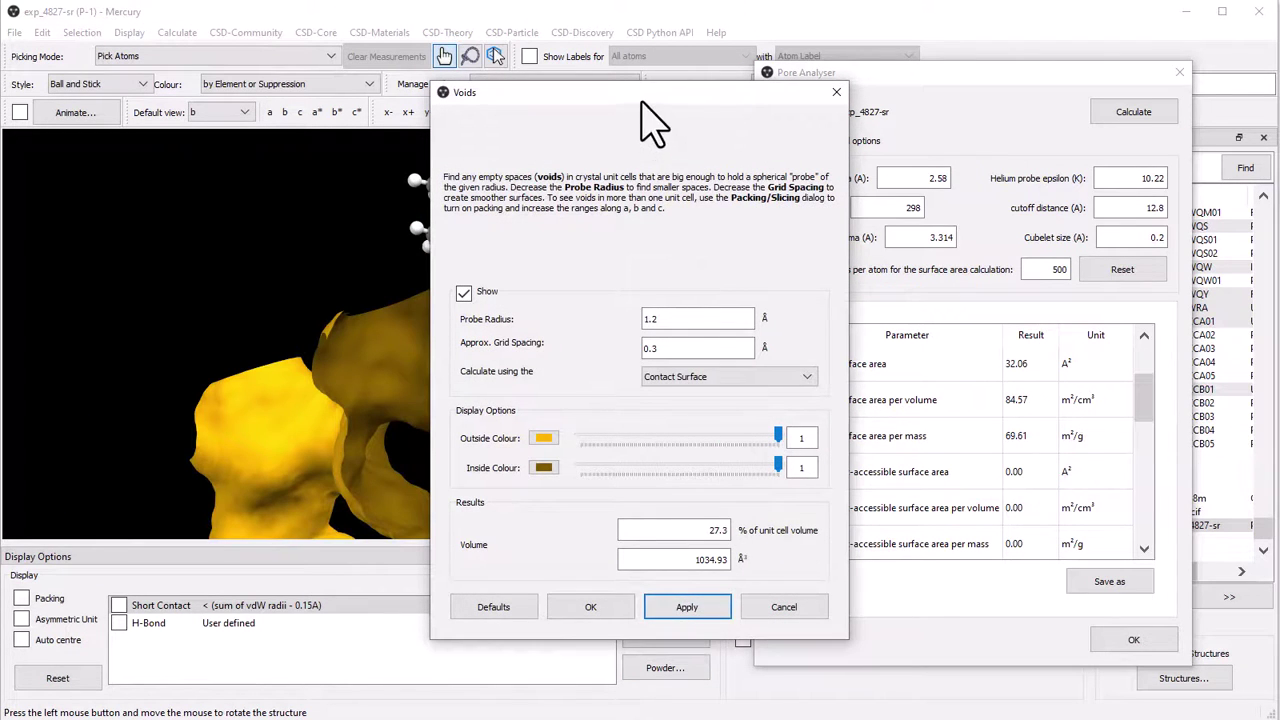
drag(694, 96, 902, 185)
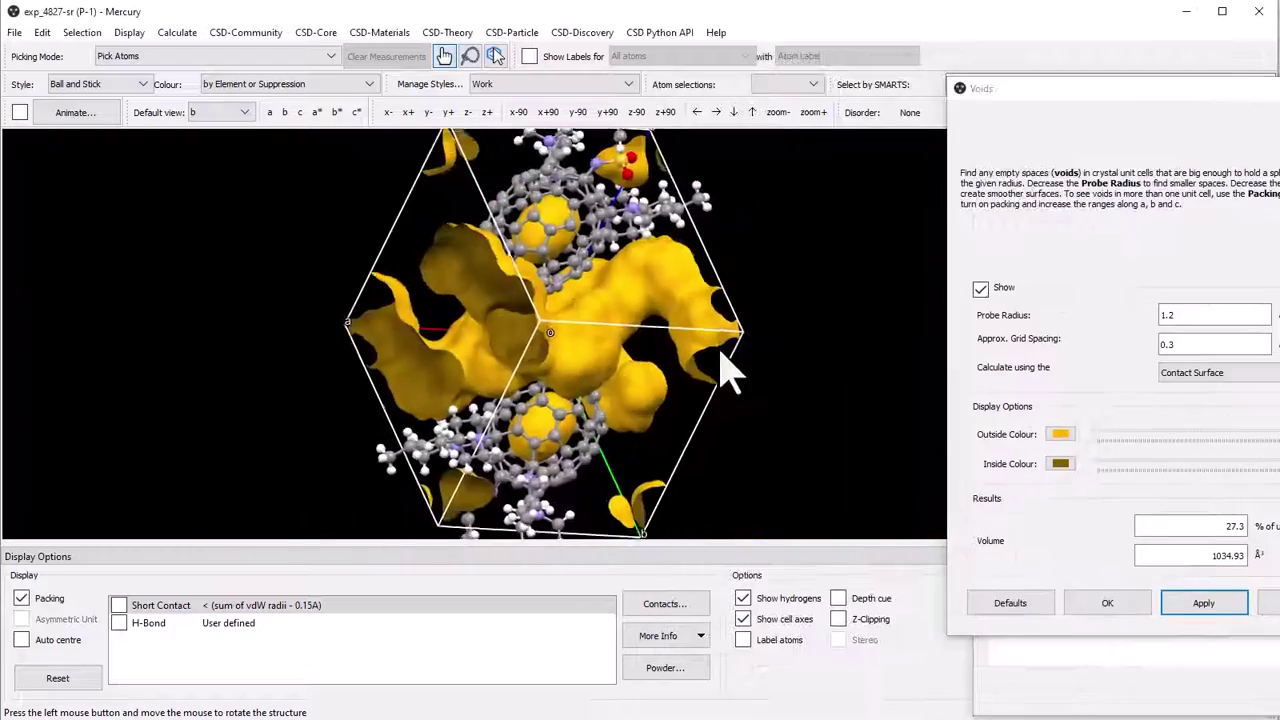
drag(737, 366, 460, 338)
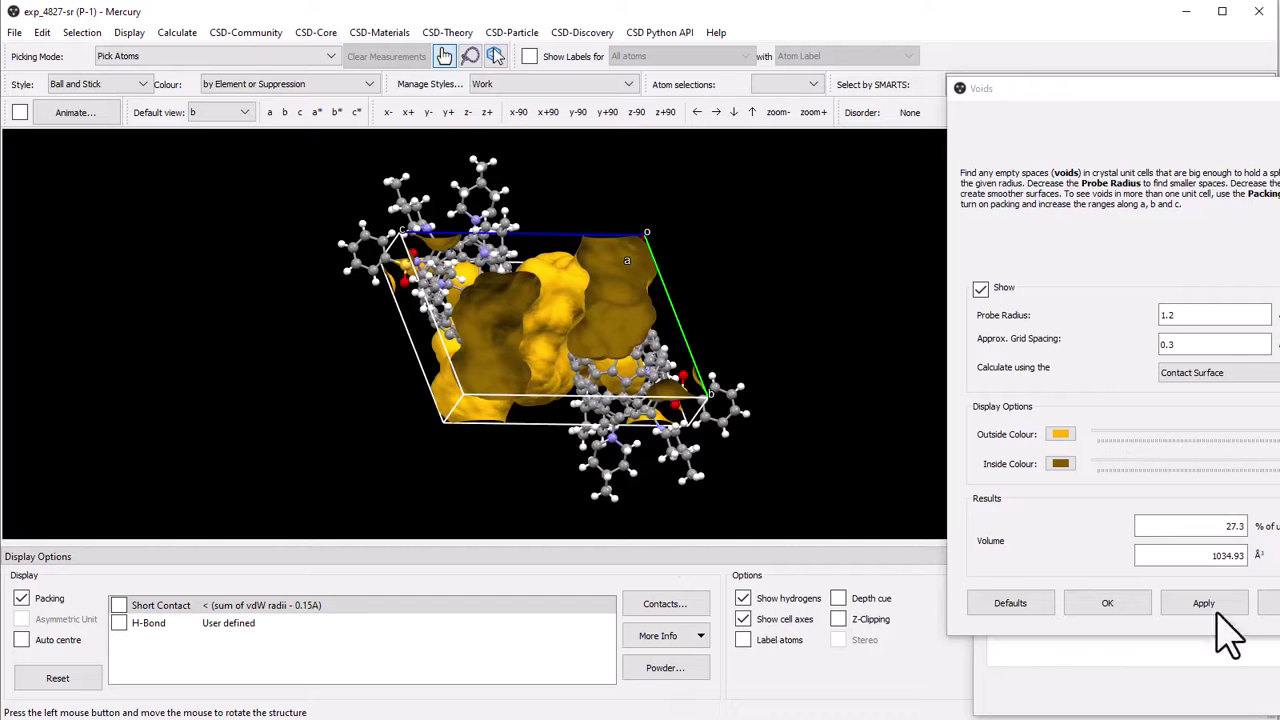
click(1141, 612)
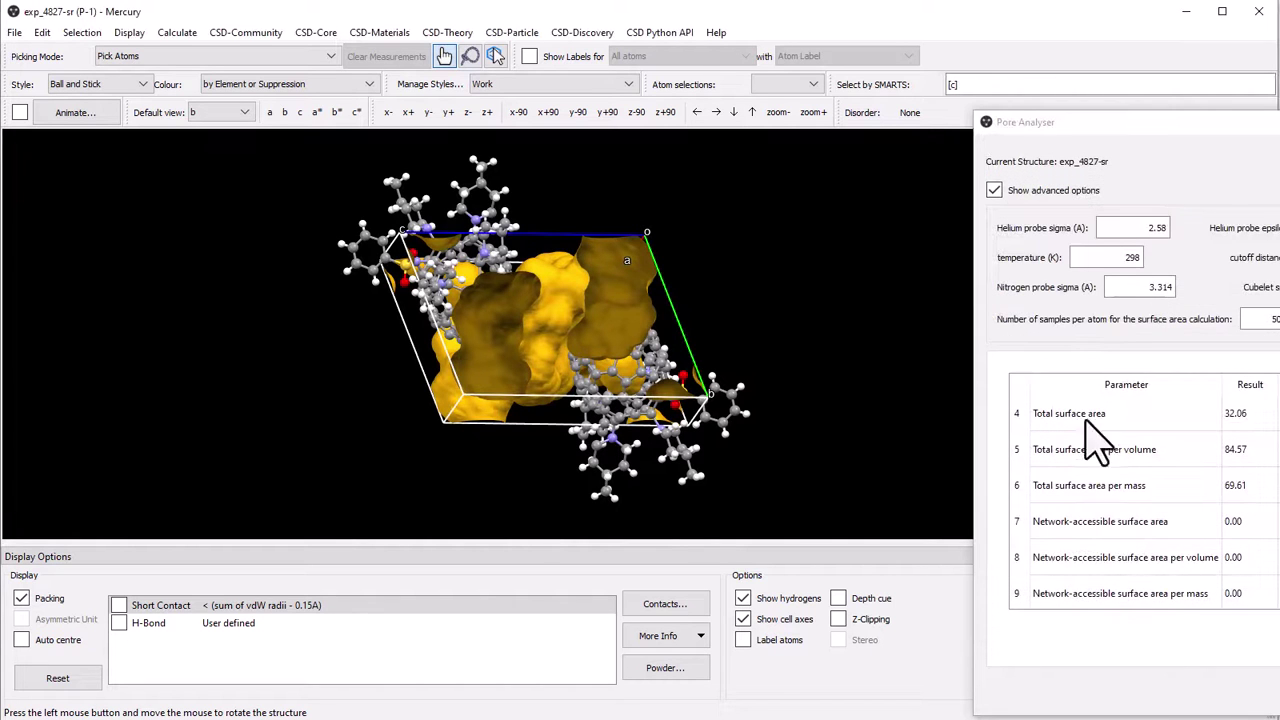
- Bring the Pore Analyser window fully back into view and examine the network-accessible surface areas and the helium and geometric volumes
drag(1097, 124, 900, 93)
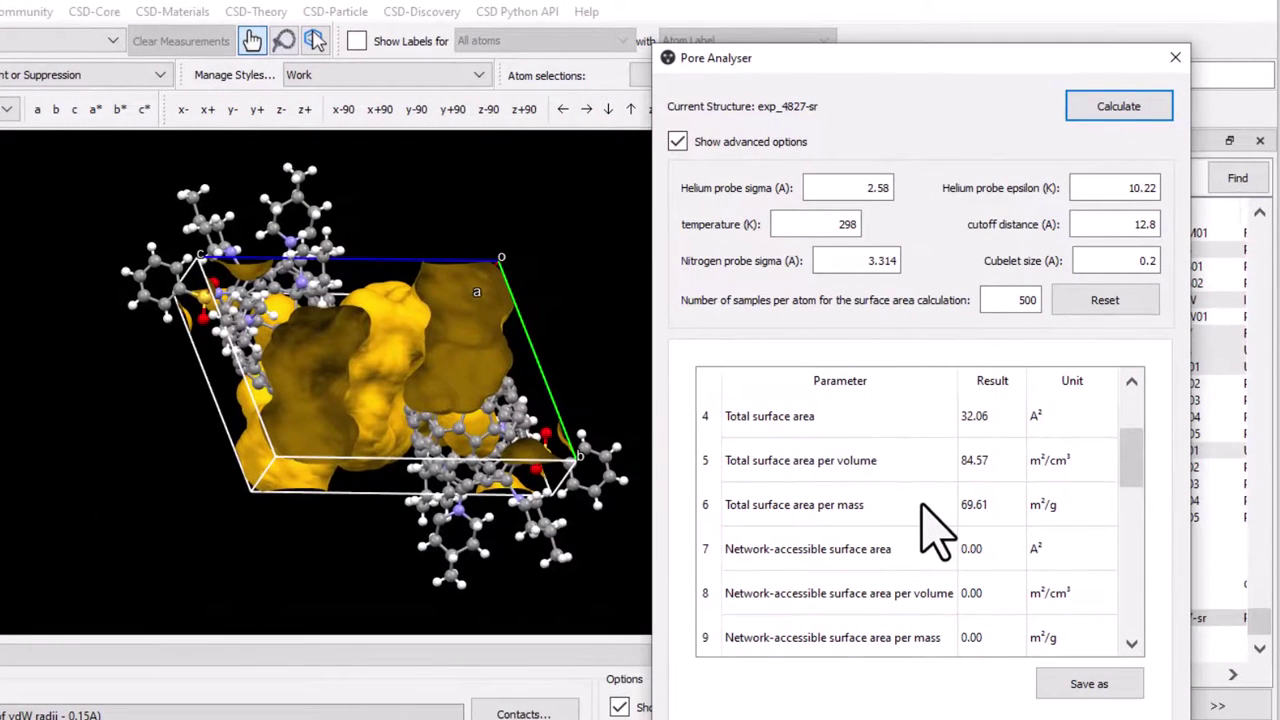
scroll(935, 530, down, 1)
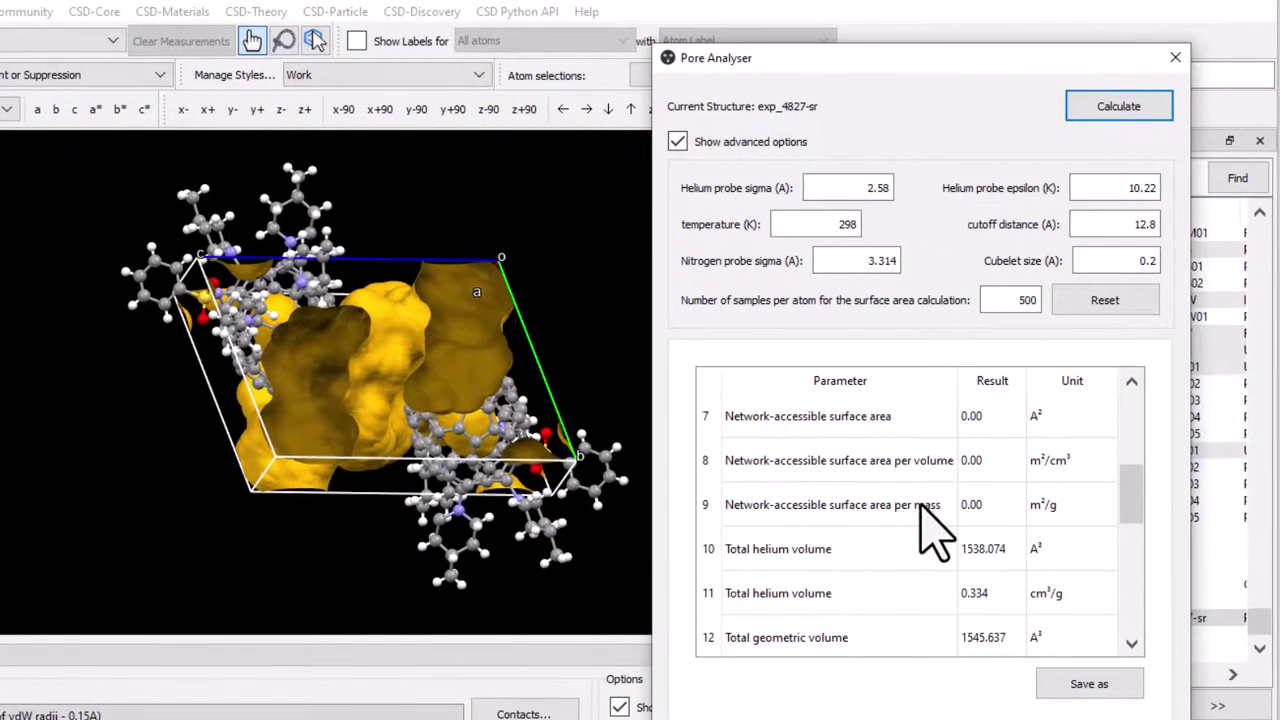
scroll(935, 530, down, 1)
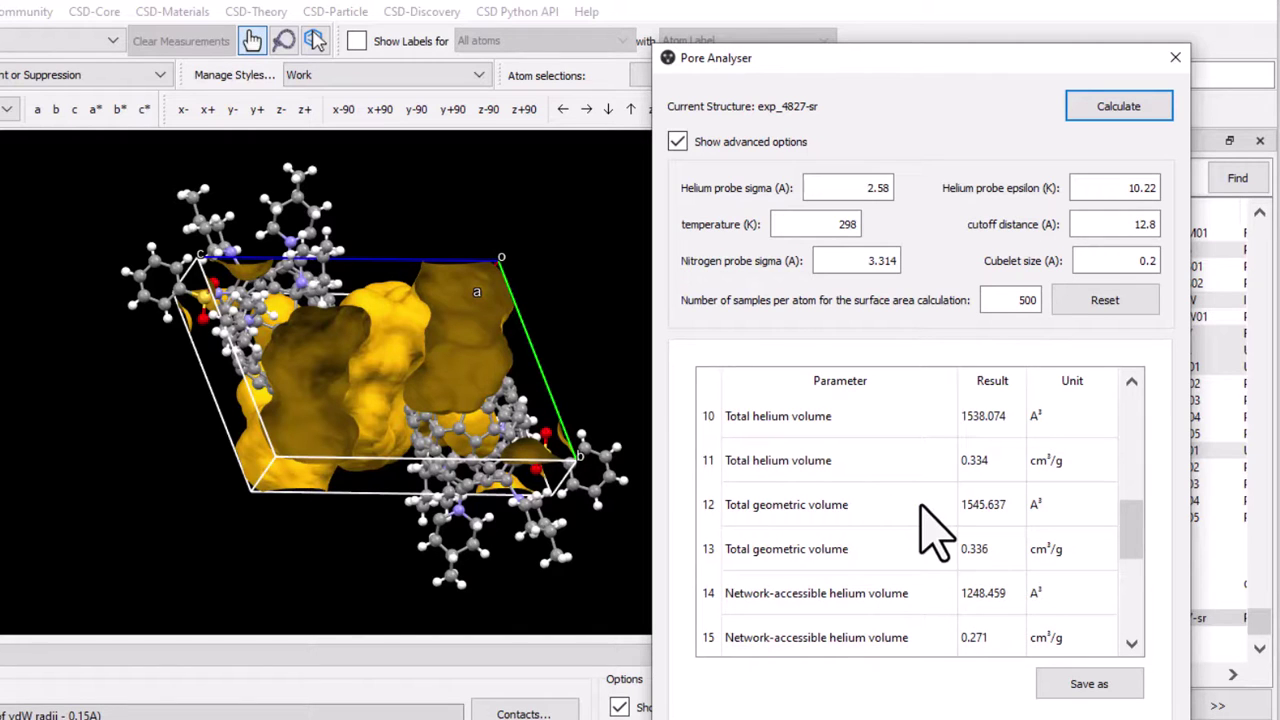